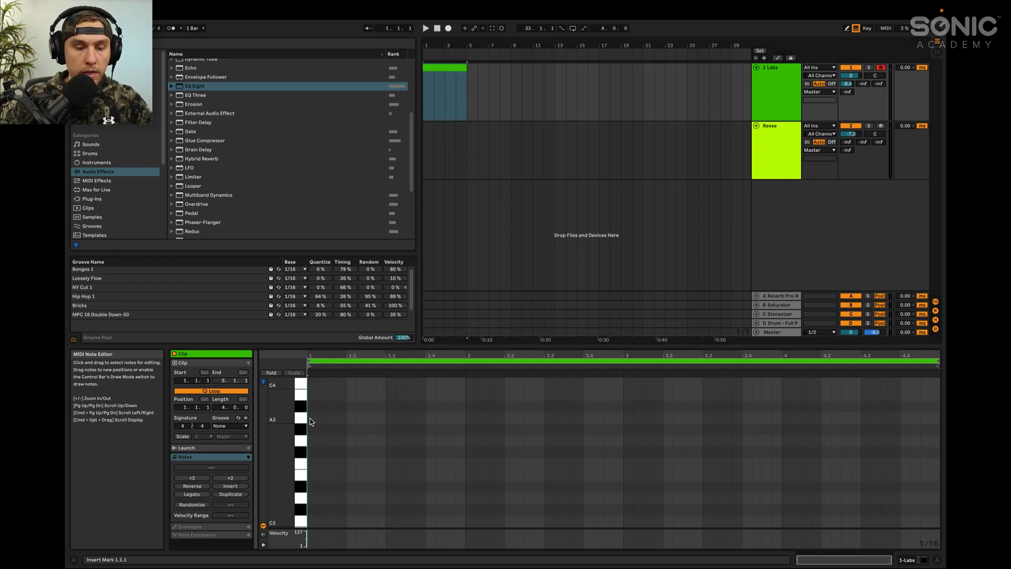
Draw a one-bar A3 note at bar 1, duplicate it to fill all four bars, and play the clip
double_click(310, 418)
left_click_drag(314, 418, 465, 418)
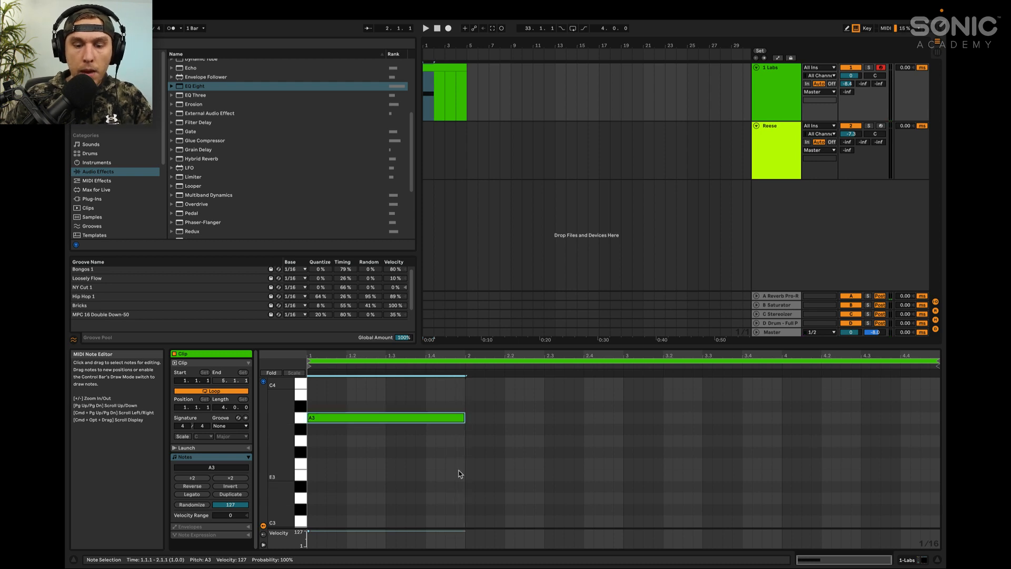
key("super+d")
key("super+d")
key("super+d")
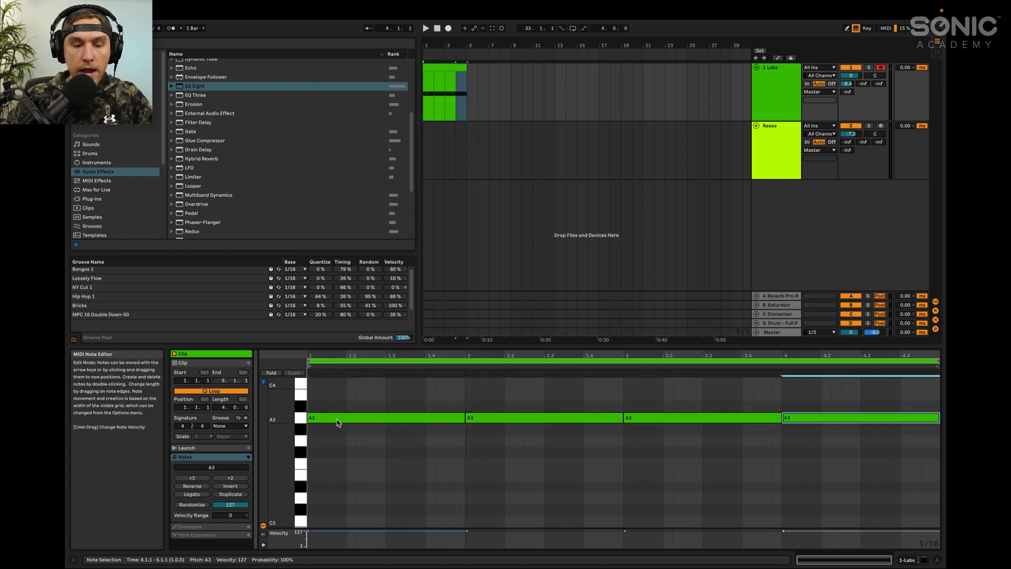
key("space")
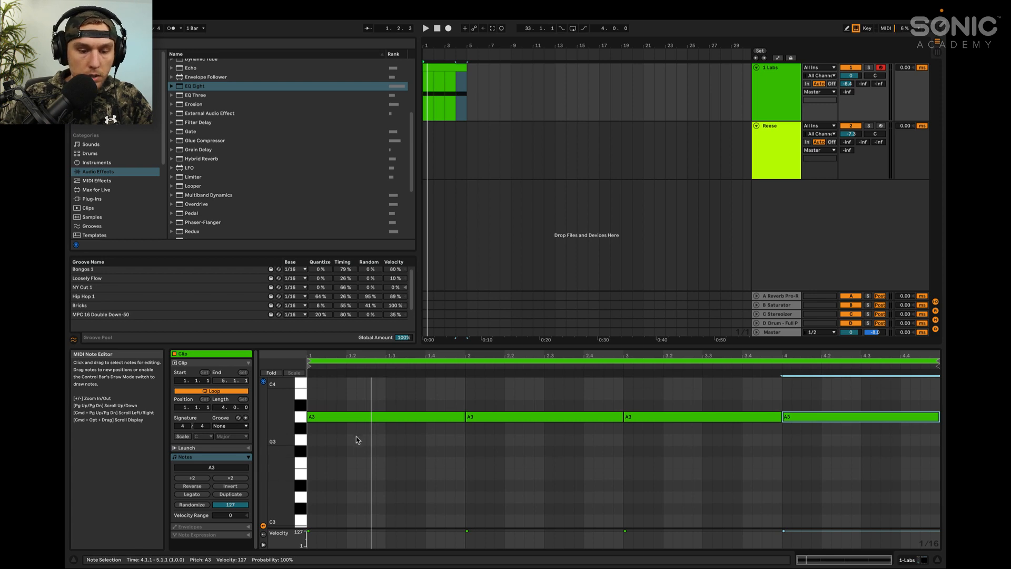
key("space")
Add a one-bar A2 note at the start of bar 1 and start playback
left_click(470, 446)
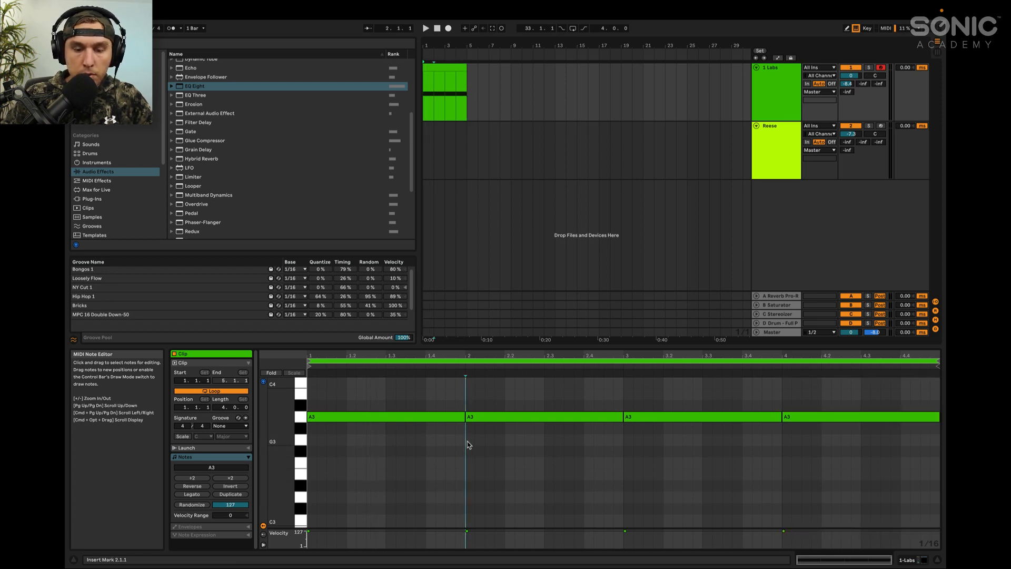
scroll(316, 471, "down", 4)
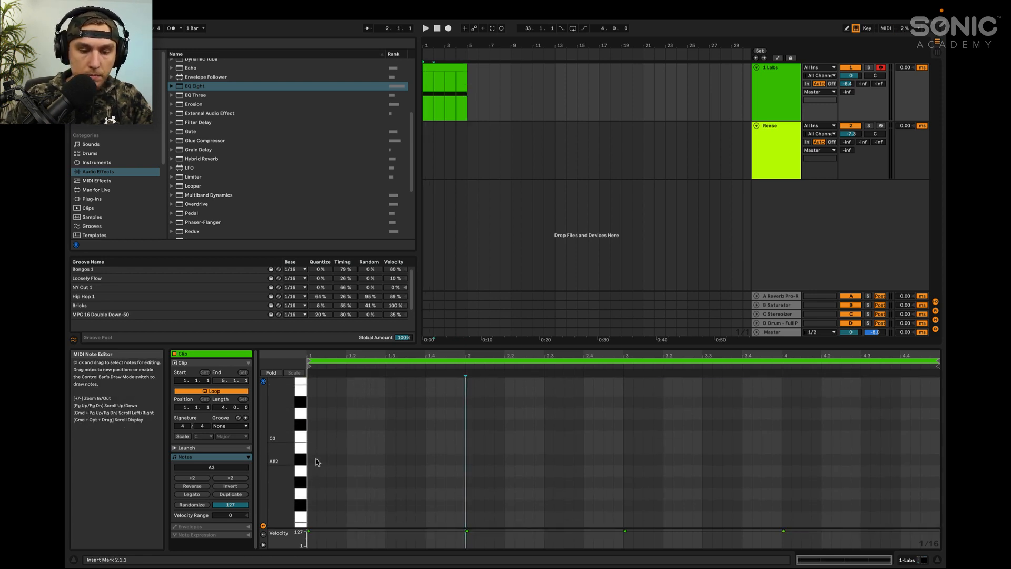
double_click(312, 473)
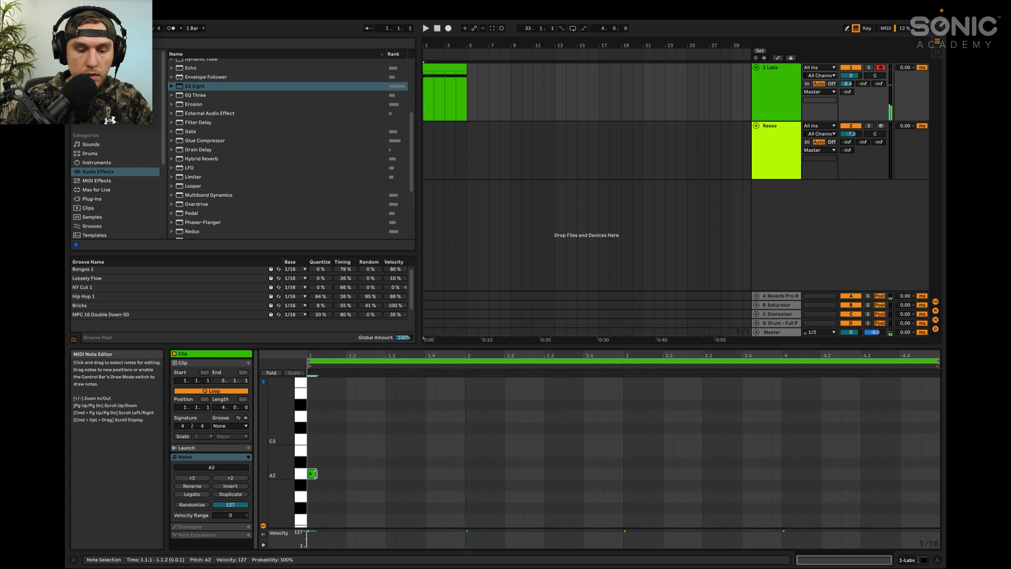
left_click_drag(315, 474, 466, 473)
key("space")
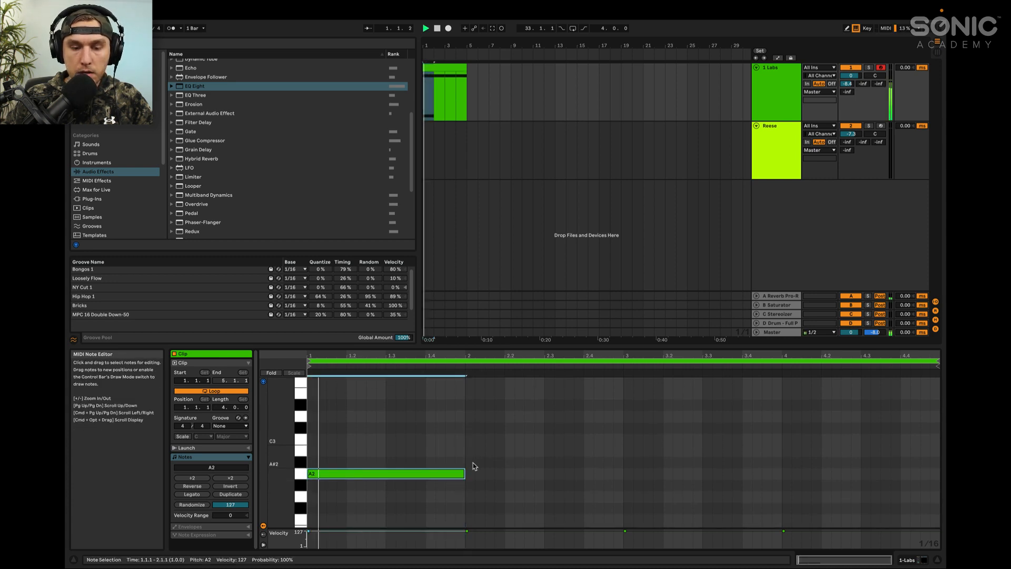
Continue the bass line with a one-bar G2 note in bar 2 and a one-bar F2 note in bar 3
scroll(475, 466, "down", 3)
double_click(478, 463)
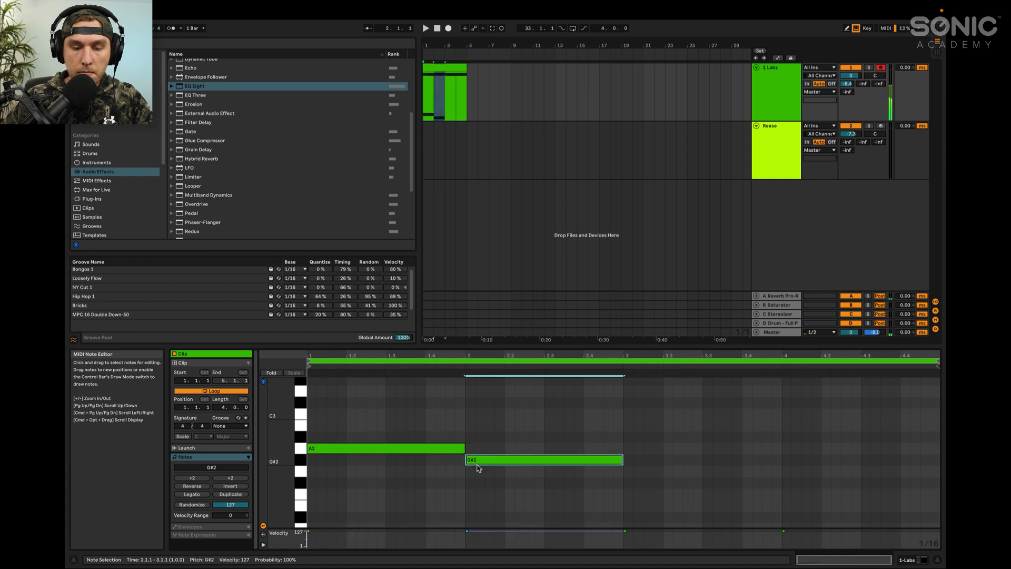
key("Down")
key("super+d")
key("Down")
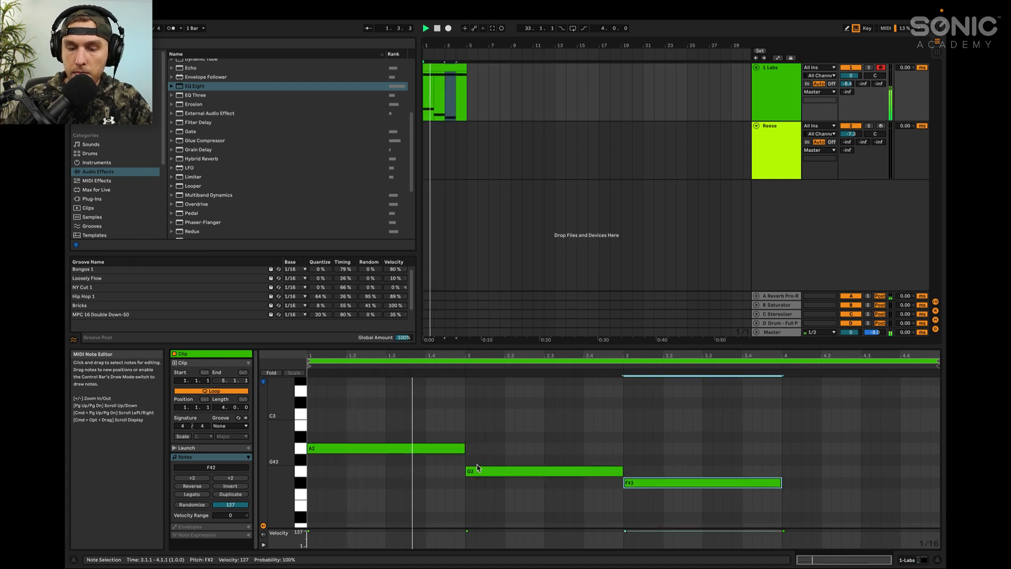
key("Down")
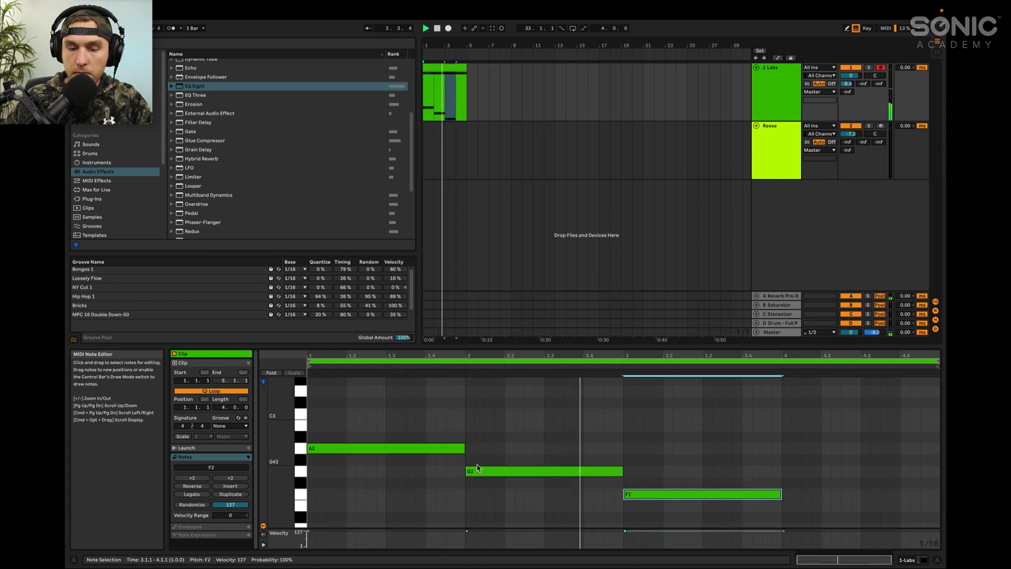
Lengthen the F2 note in bar 3 to the end of bar 4 and listen to the clip
key("shift+Right")
key("shift+Right")
key("shift+Right")
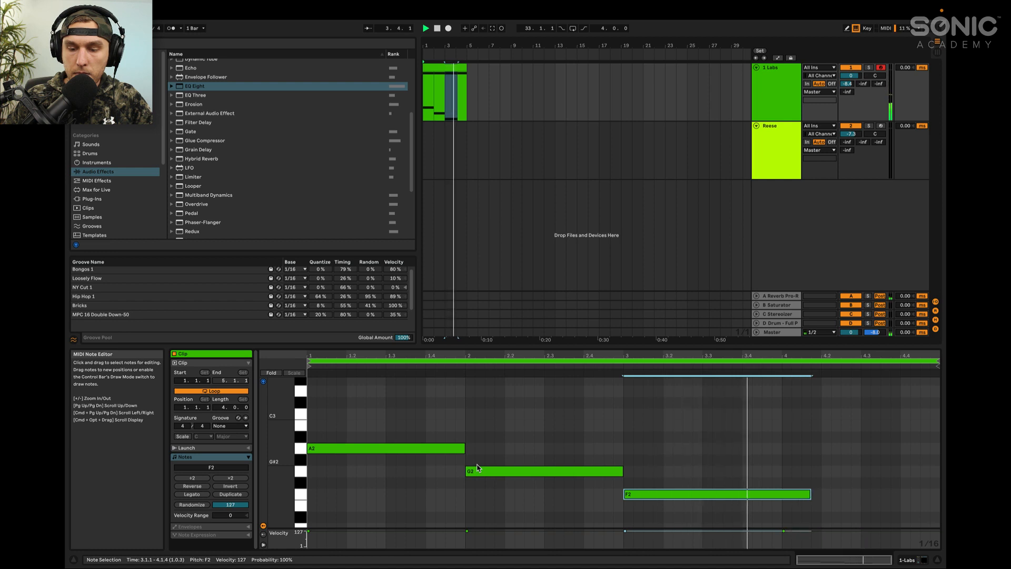
key("shift+Right")
key("shift+Right")
key("shift+Right")
key("shift+Right")
key("shift+Right")
key("shift+Right")
key("shift+Right")
key("shift+Right")
key("shift+Right")
key("shift+Right")
key("shift+Right")
key("shift+Right")
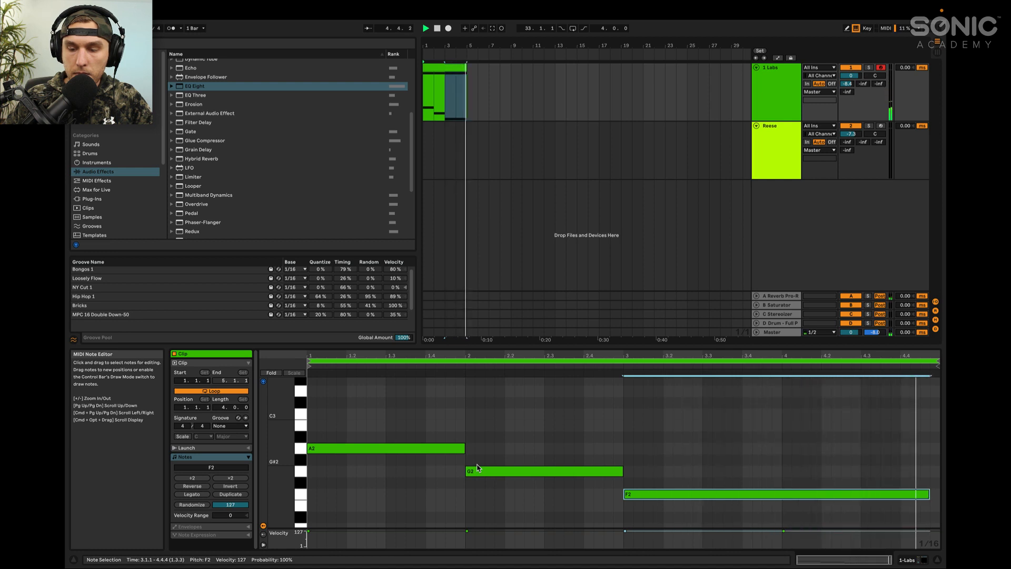
key("shift+Right")
key("space")
scroll(565, 430, "up", 3)
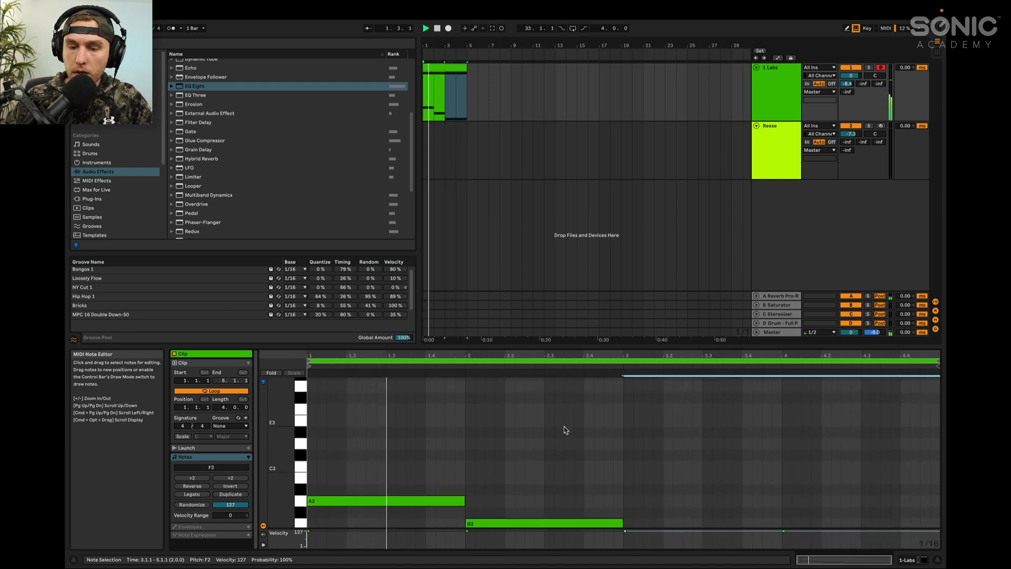
scroll(564, 431, "down", 2)
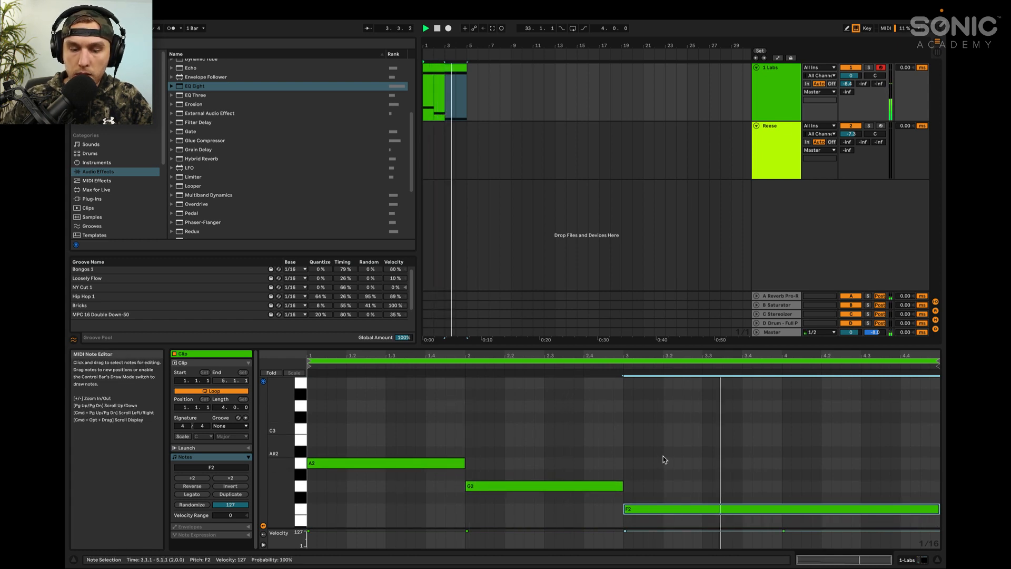
key("space")
Delete the A3 note in bar 4 and extend the bar 3 A3 note to the clip's end with Legato
scroll(679, 460, "up", 5)
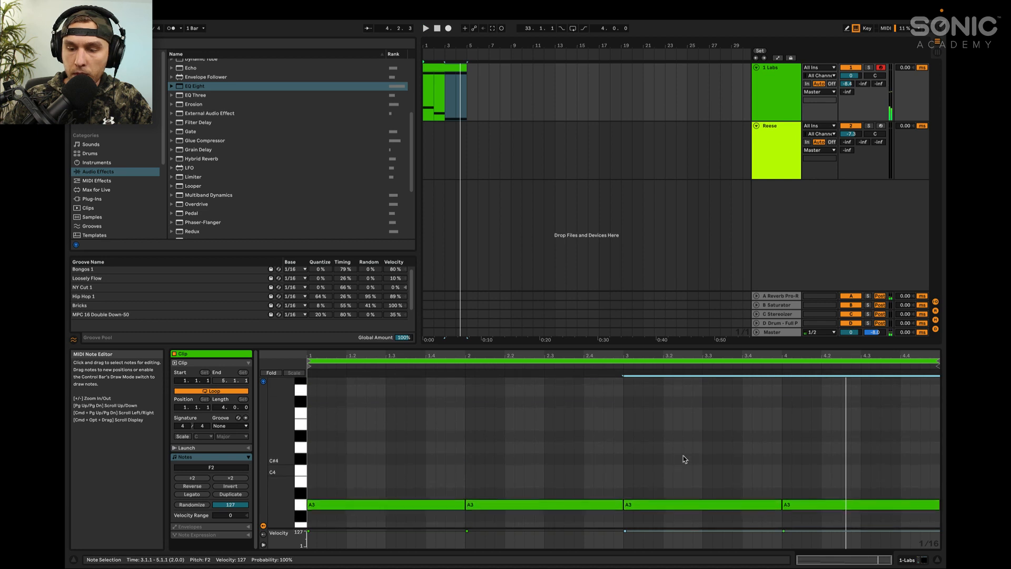
scroll(684, 460, "down", 1)
left_click(814, 495)
key("Delete")
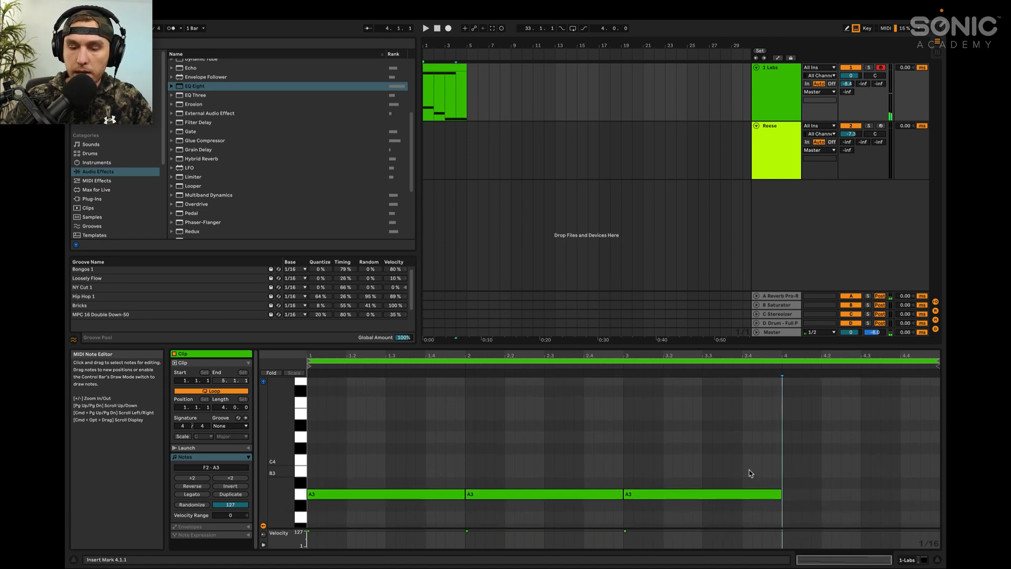
left_click(747, 493)
left_click(196, 494)
scroll(477, 441, "down", 2)
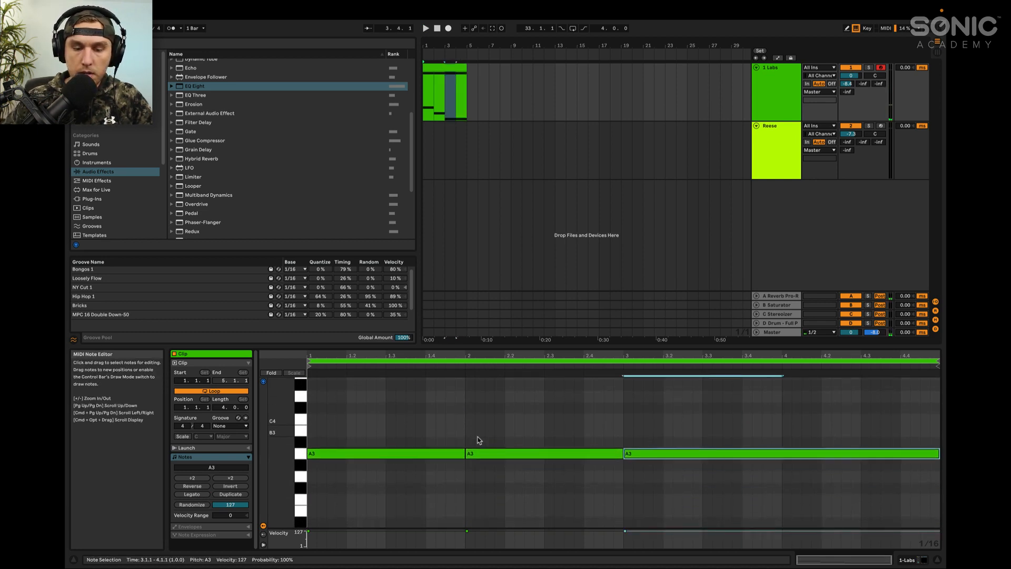
Select all the A3 notes and deactivate them
scroll(478, 440, "down", 1)
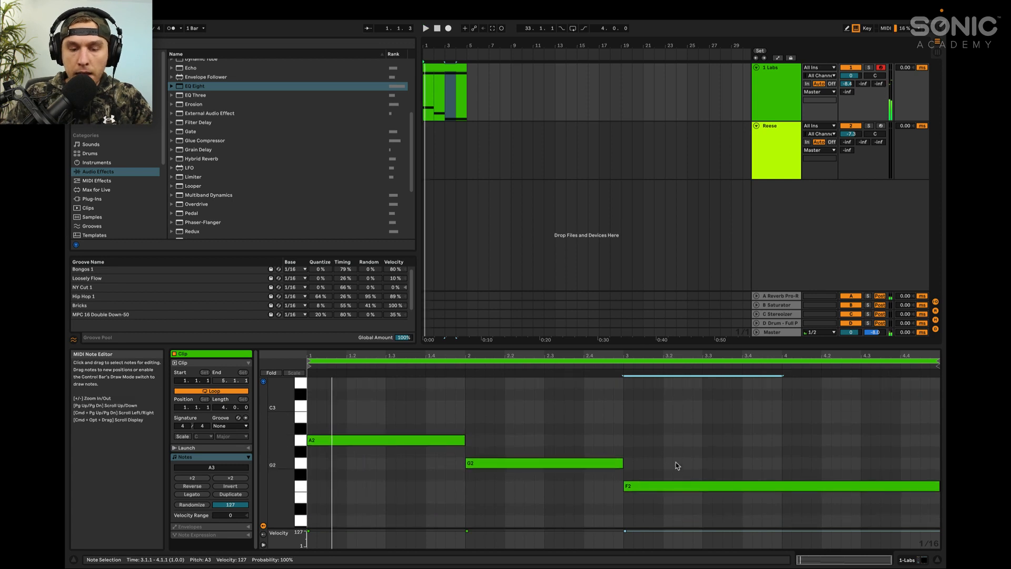
scroll(678, 466, "up", 5)
left_click(303, 392)
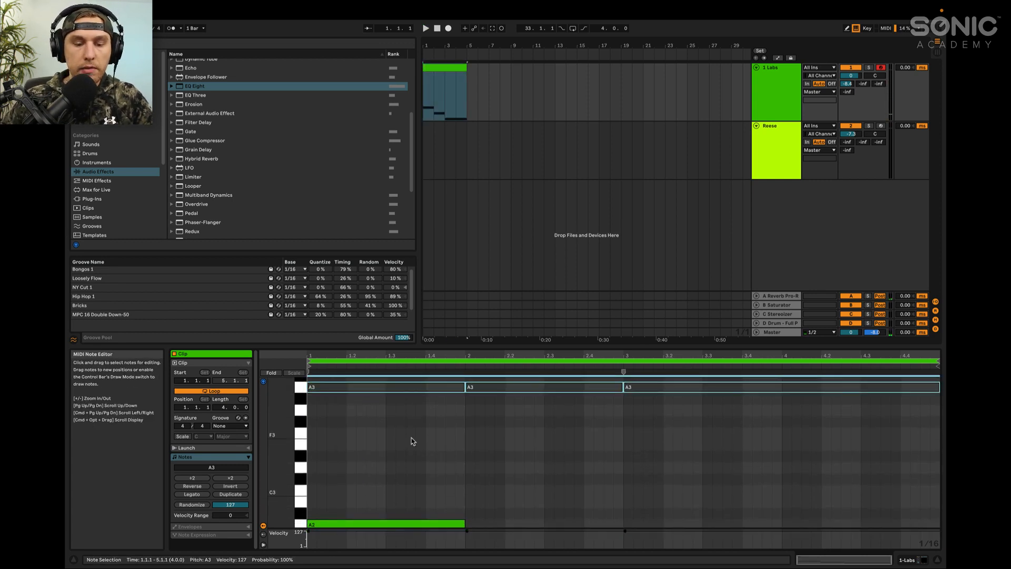
Copy the A2, G2 and F2 notes, transpose the copies up seven semitones to E3, D3 and C3, and play the result
scroll(412, 441, "down", 3)
left_click_drag(384, 427, 705, 493)
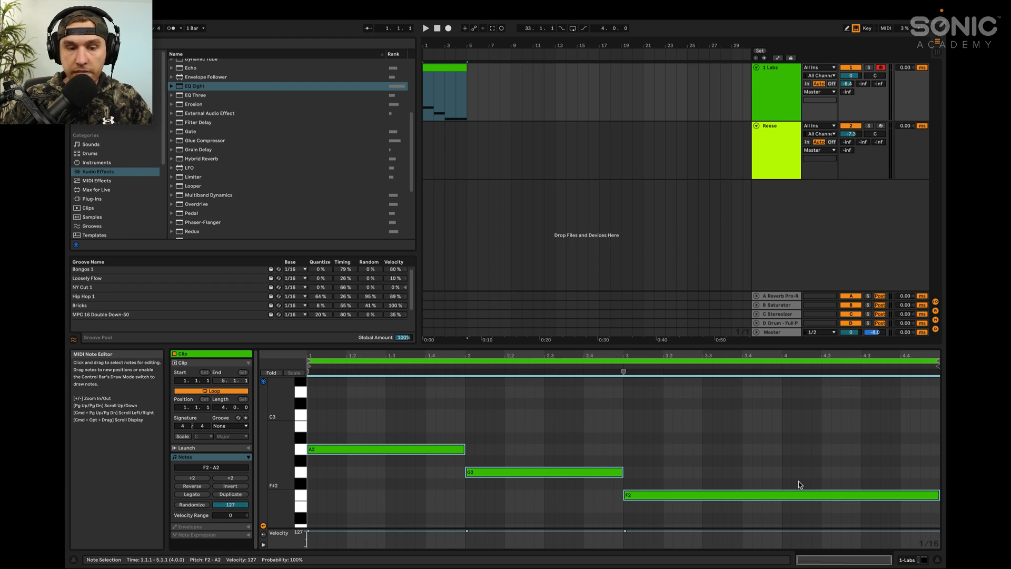
key("Up")
key("Up")
key("Up")
key("Up")
key("Up")
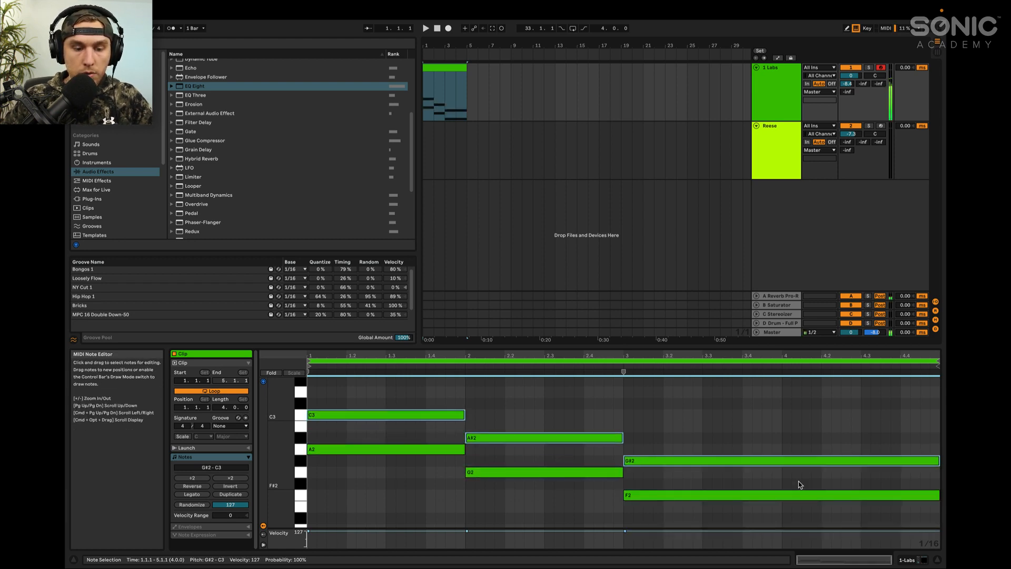
key("Up")
key("Up")
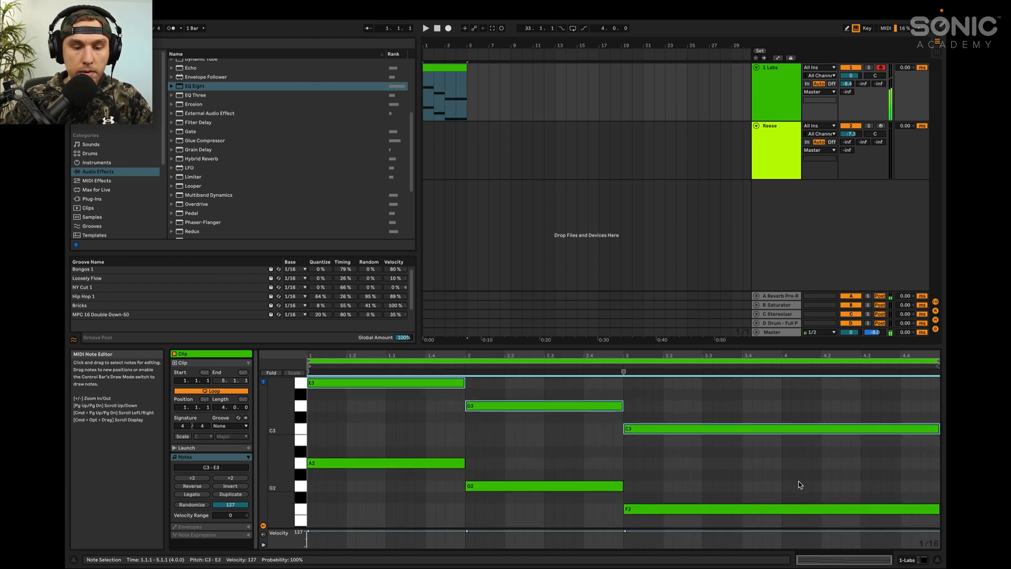
key("space")
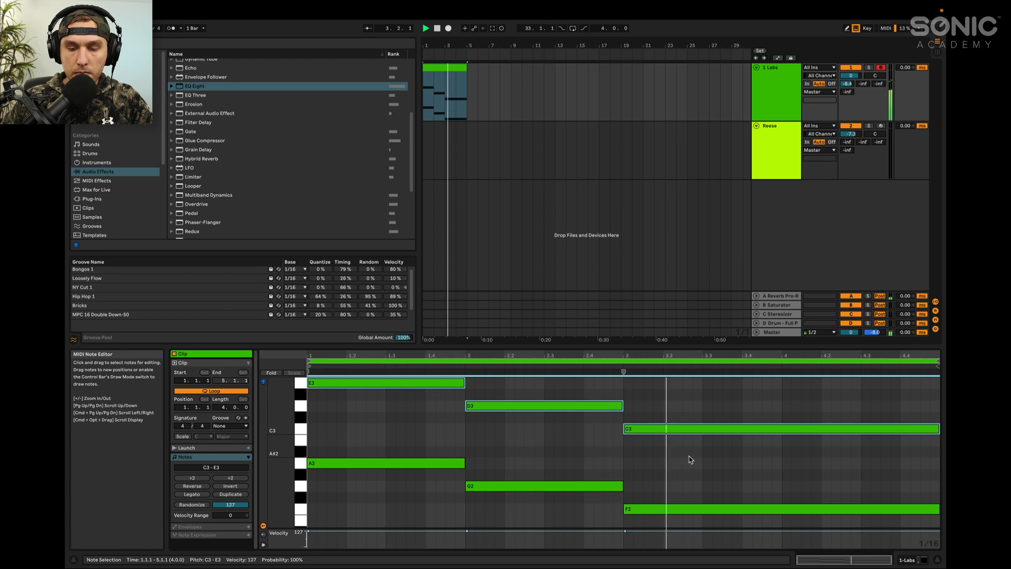
key("space")
Copy the A2, G2 and F2 notes again and transpose the copies up three semitones to C3, A#2 and G#2
left_click_drag(384, 442, 719, 538)
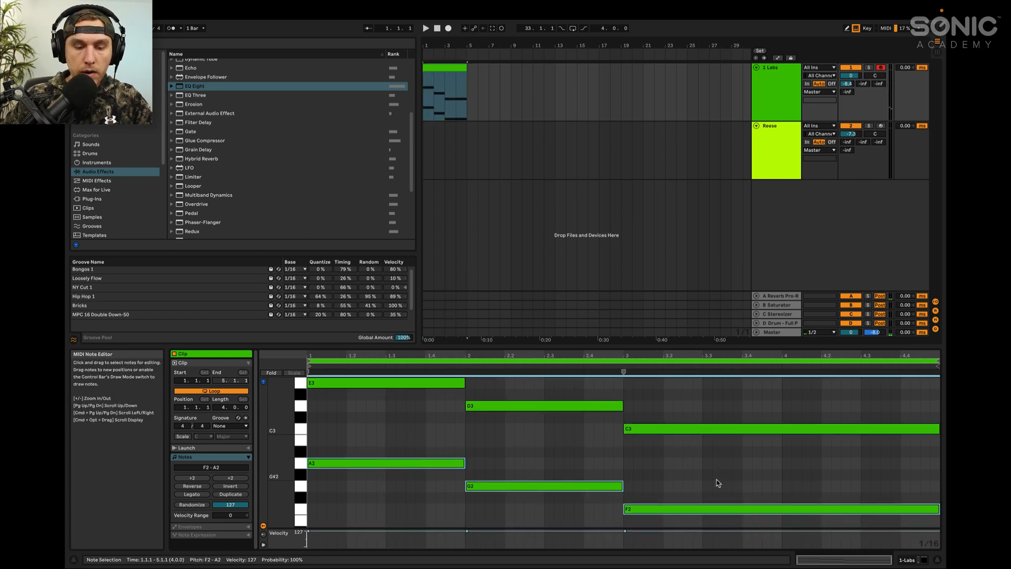
key("Up")
key("Up")
key("Up")
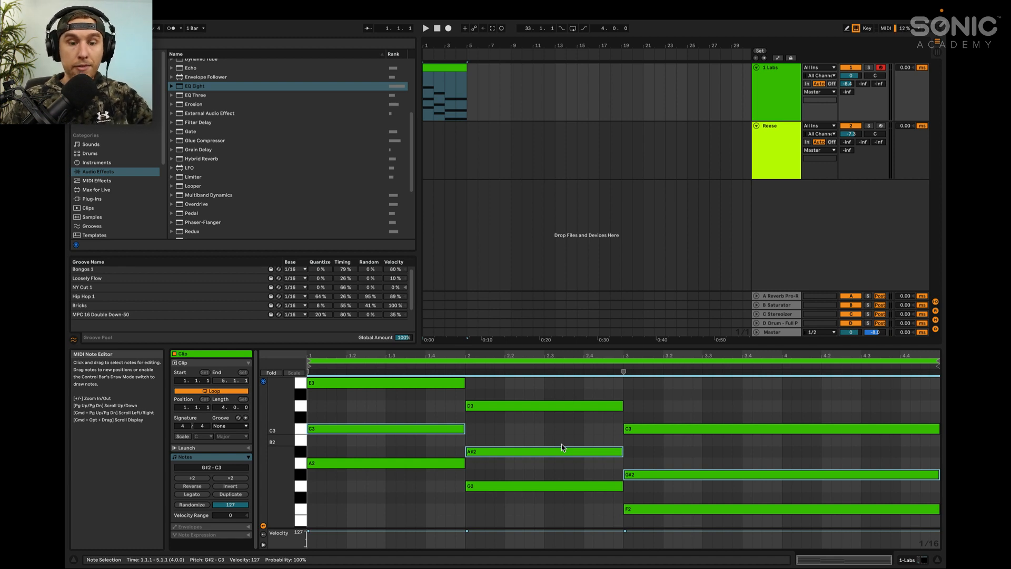
Raise the middle chord notes to B2 in bar 2 and A2 in bars 3–4, and play the progression from the start
left_click(525, 450)
key("space")
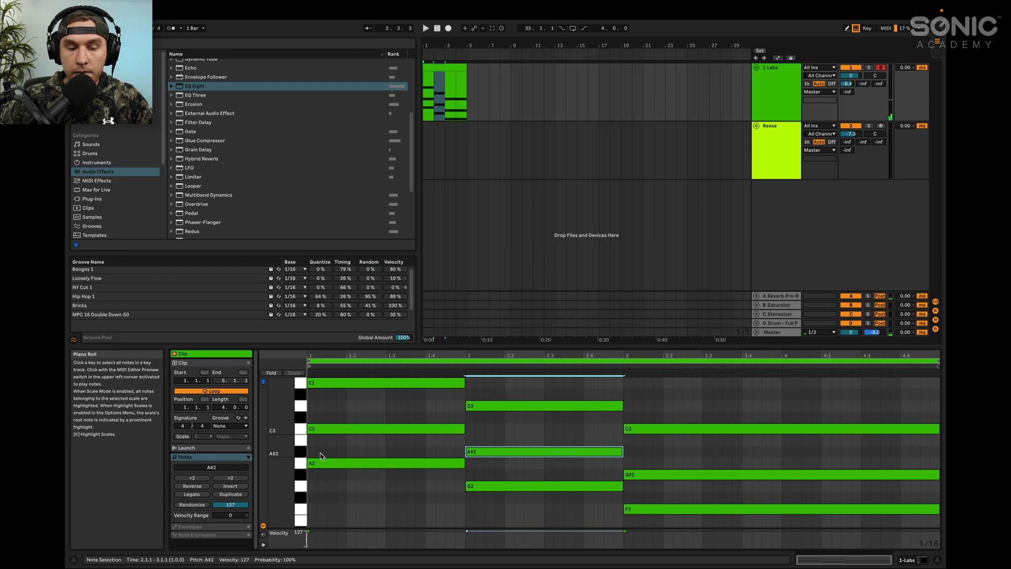
key("Up")
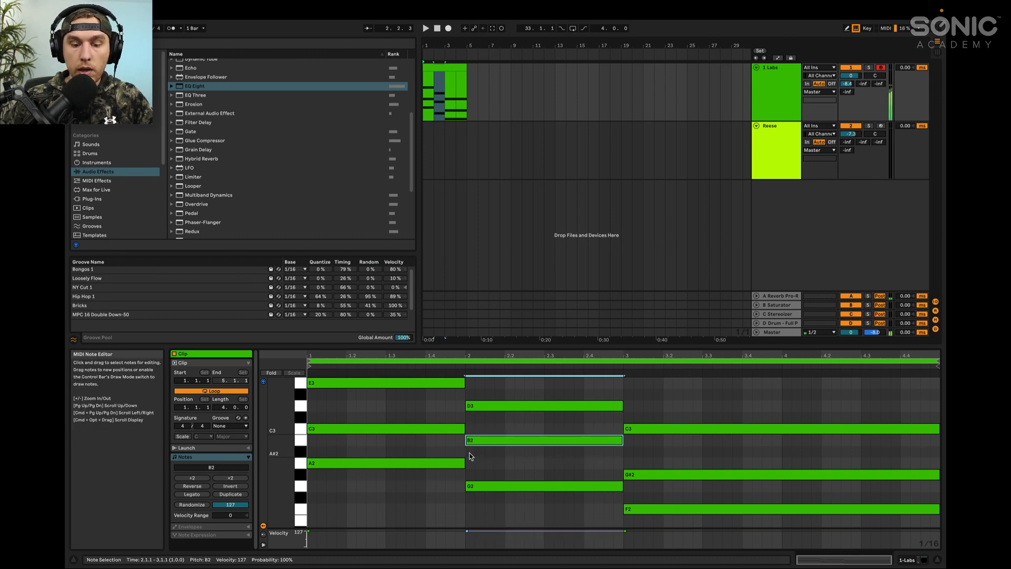
left_click(652, 474)
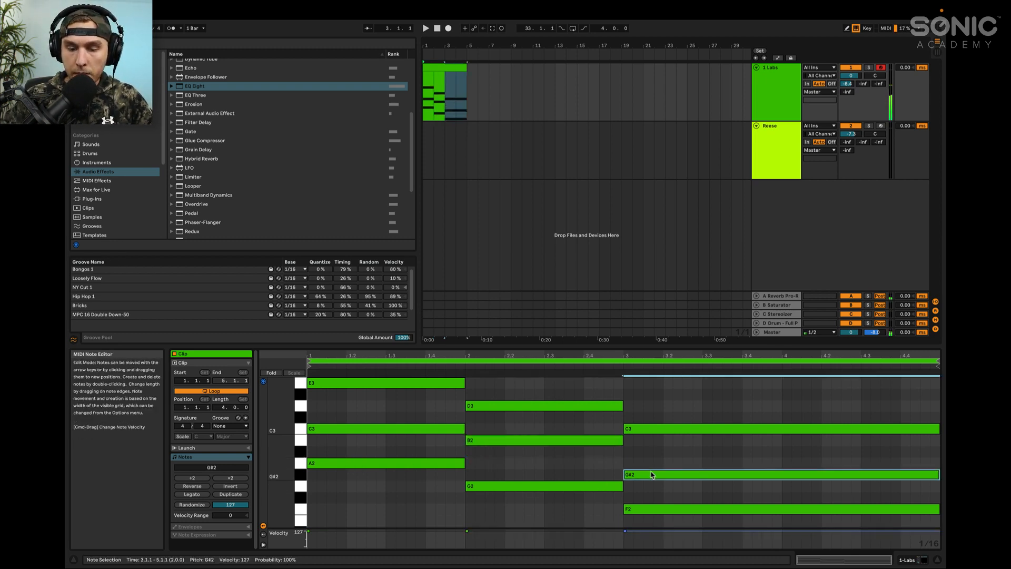
key("Up")
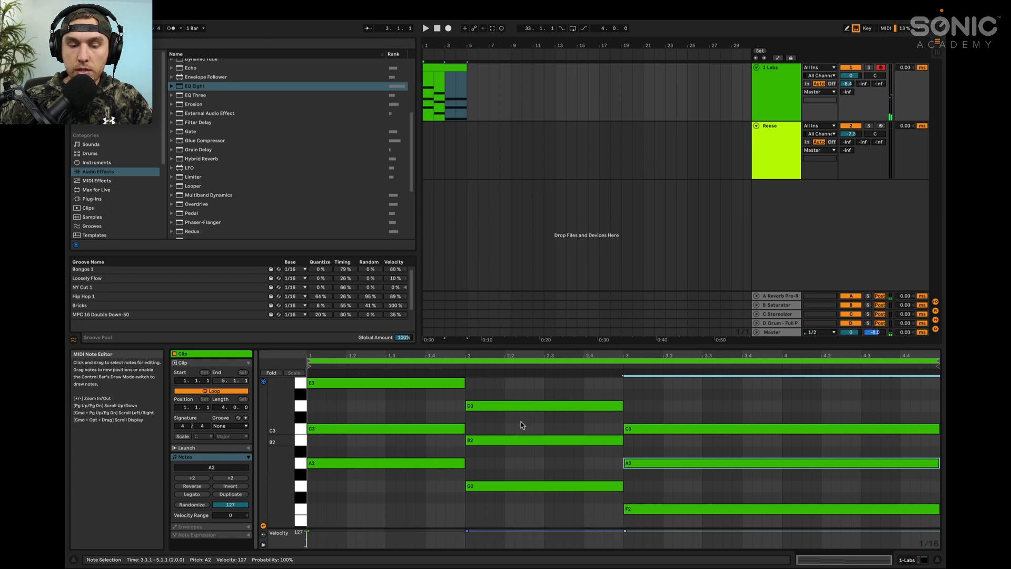
left_click_drag(542, 388, 740, 526)
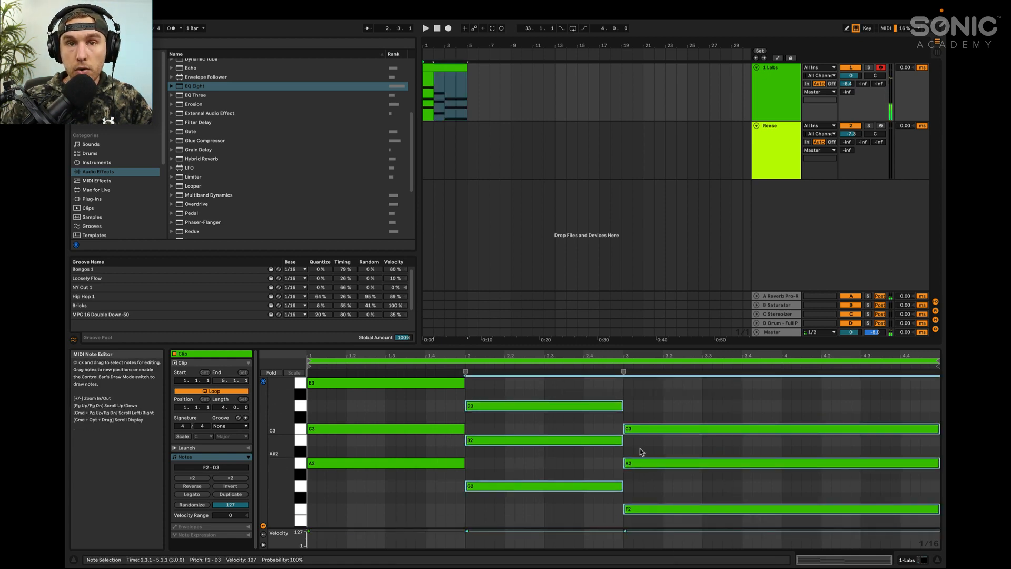
left_click(309, 404)
key("space")
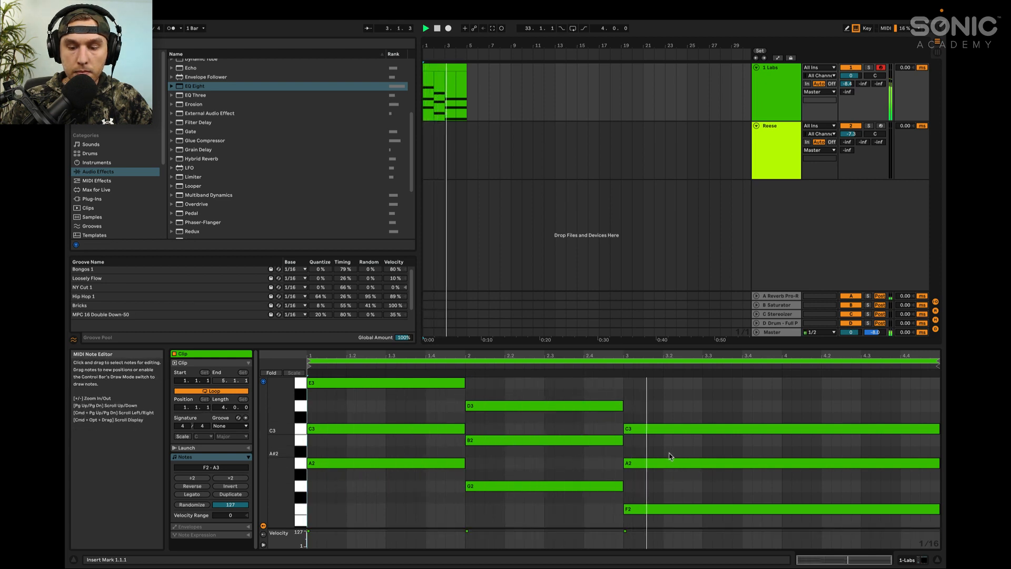
key("space")
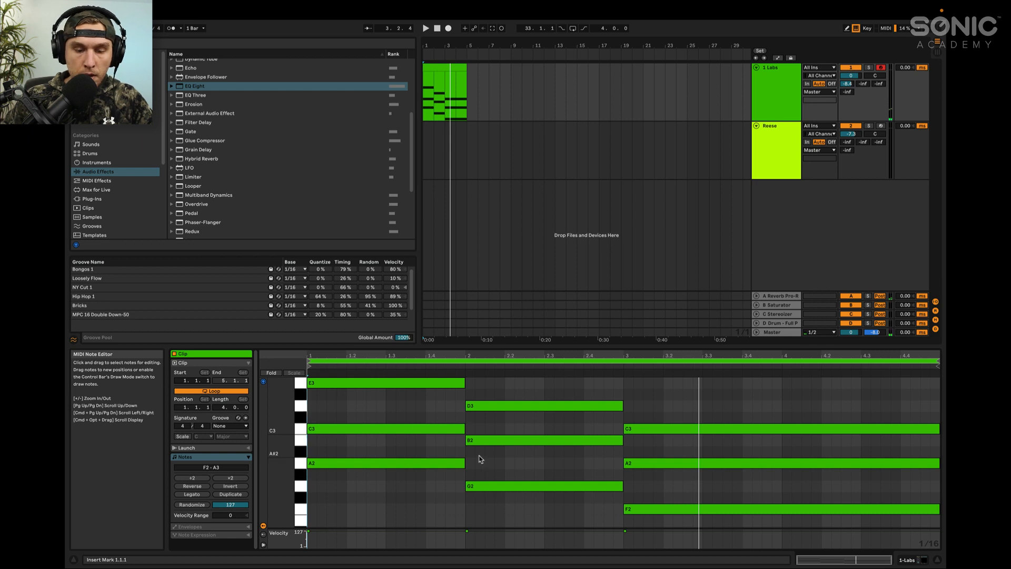
Copy the root notes A2, G2 and F2 one octave down to A1, G1 and F1
scroll(480, 459, "down", 1)
left_click(355, 452)
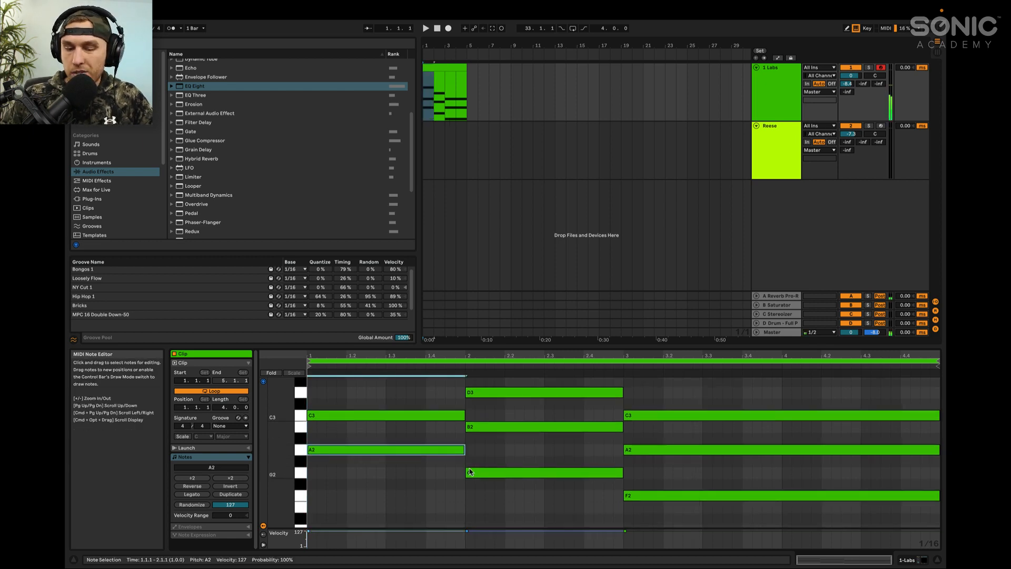
left_click(470, 472, "shift")
left_click(658, 497, "shift")
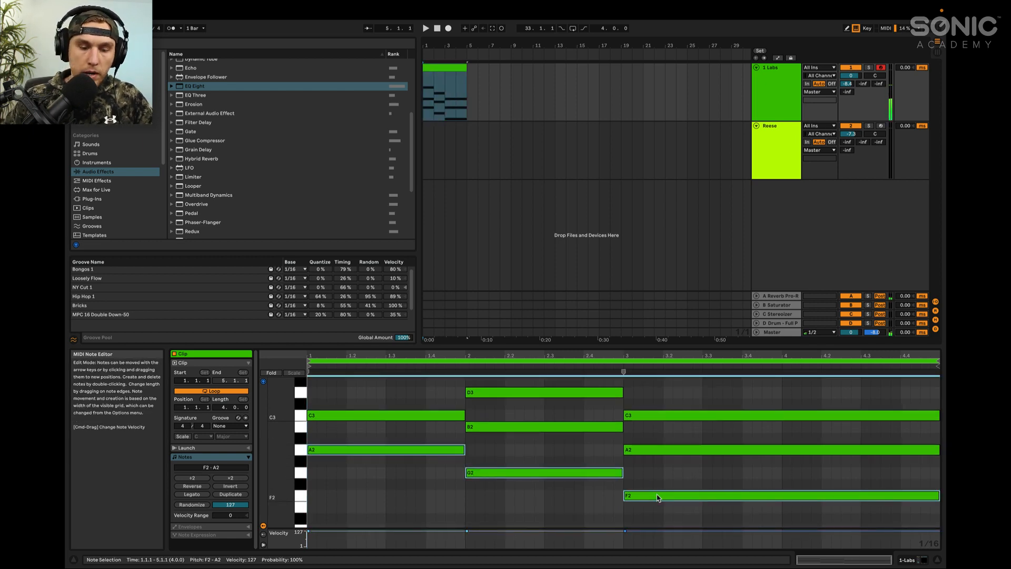
key("shift+Down")
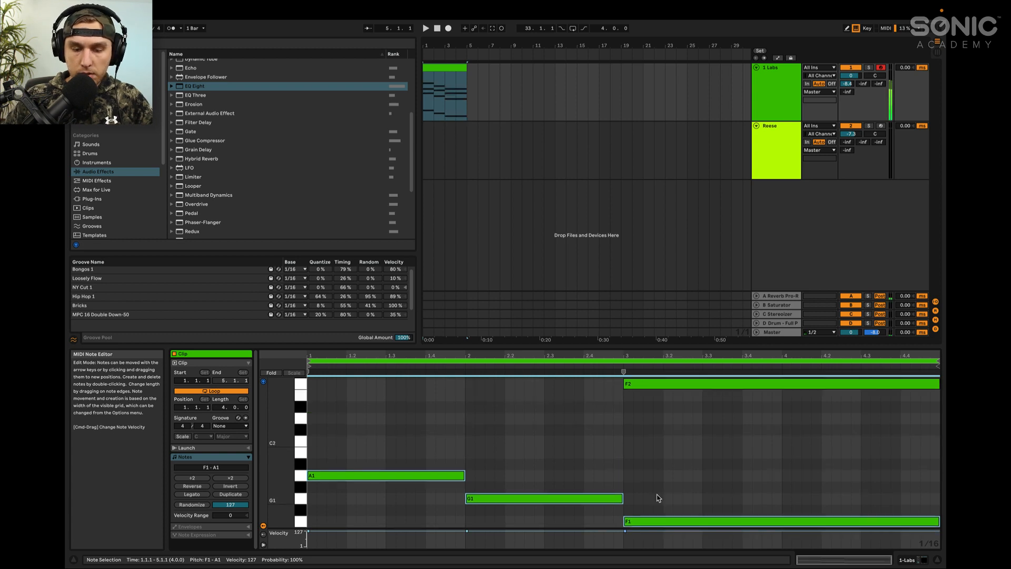
Play the progression and extend its Labs clip to eight bars by duplicating it and consolidating the two clips
key("space")
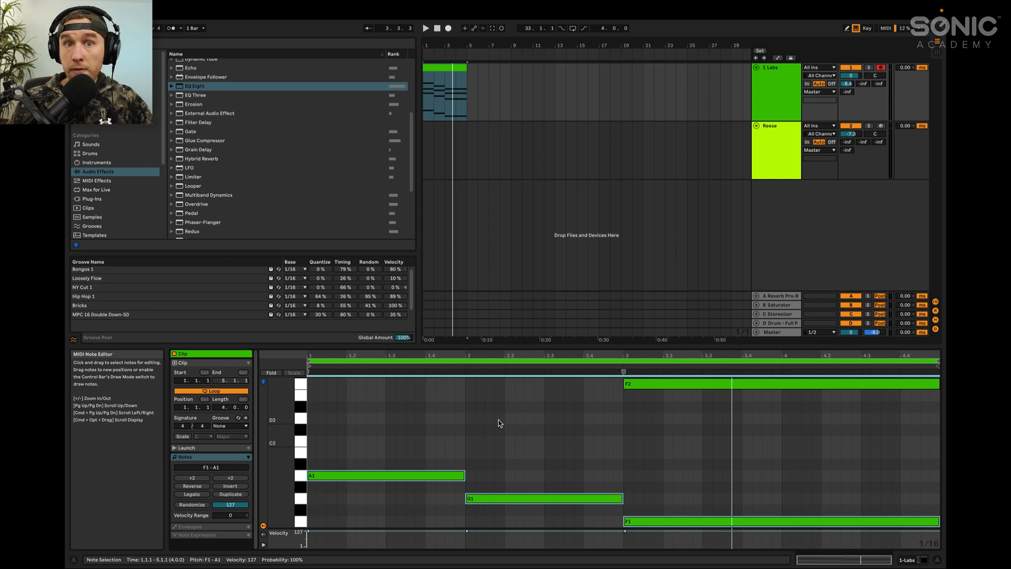
scroll(499, 423, "up", 4)
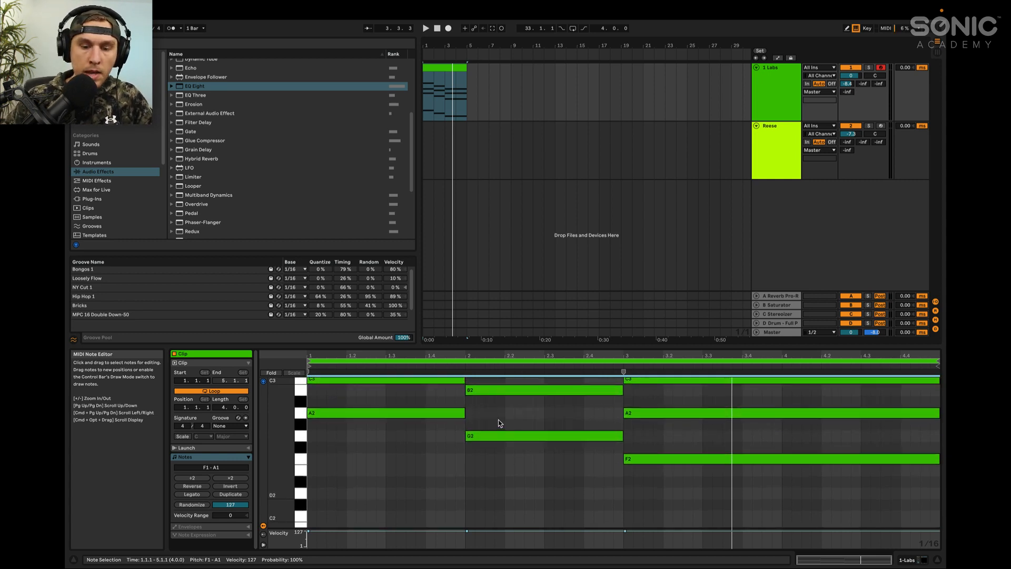
left_click(458, 94)
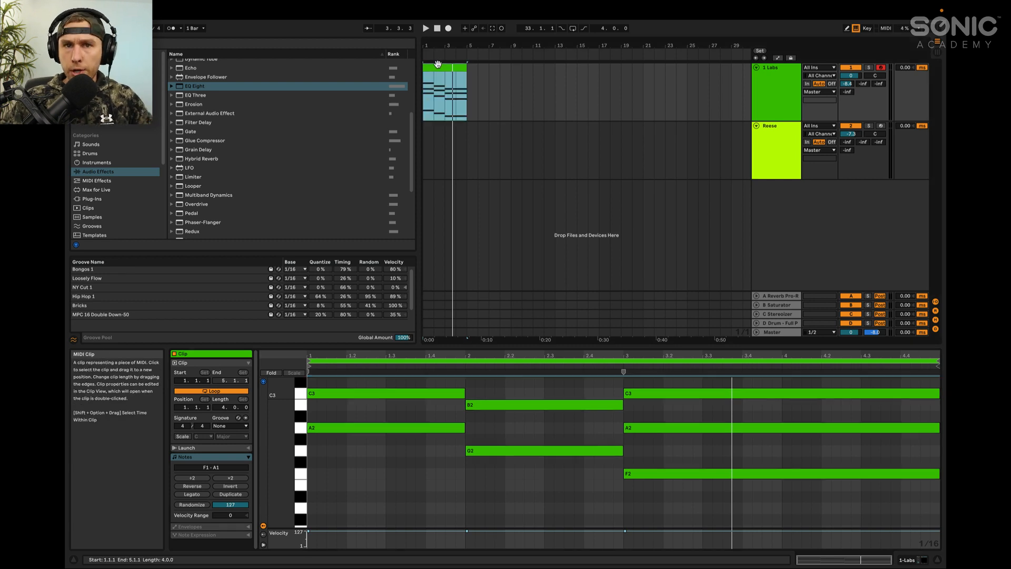
key("super+d")
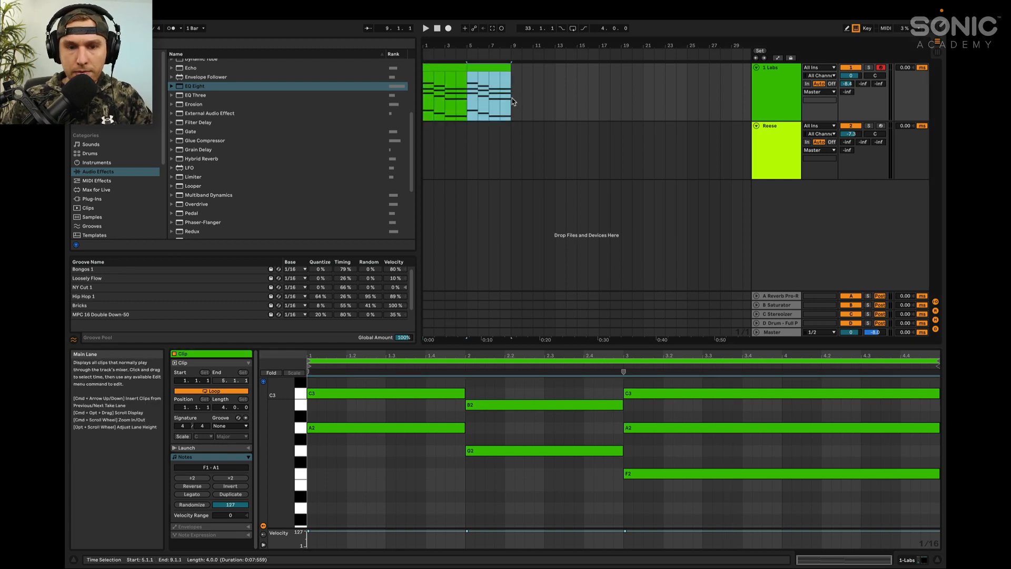
left_click(455, 65, "shift")
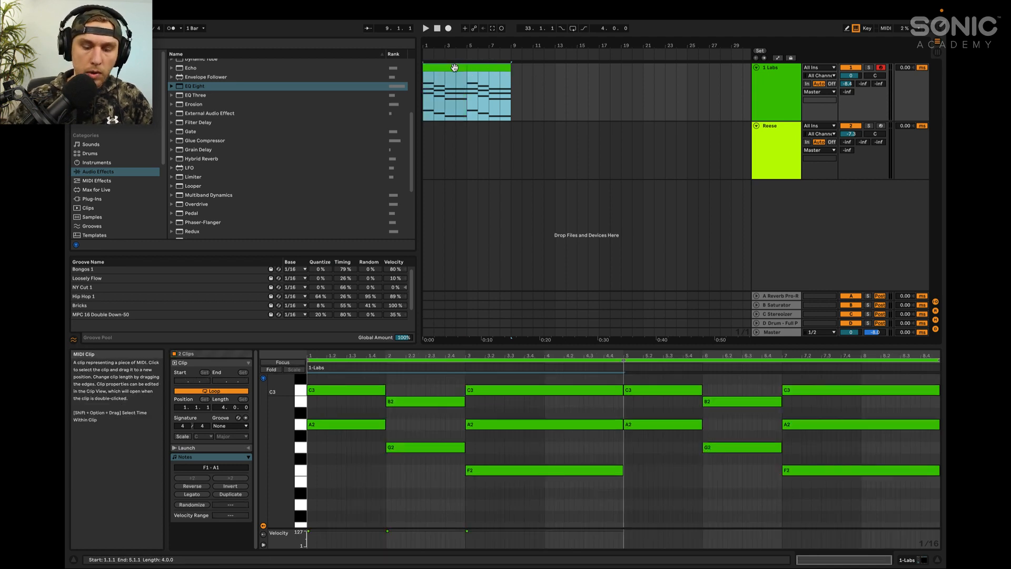
key("super+j")
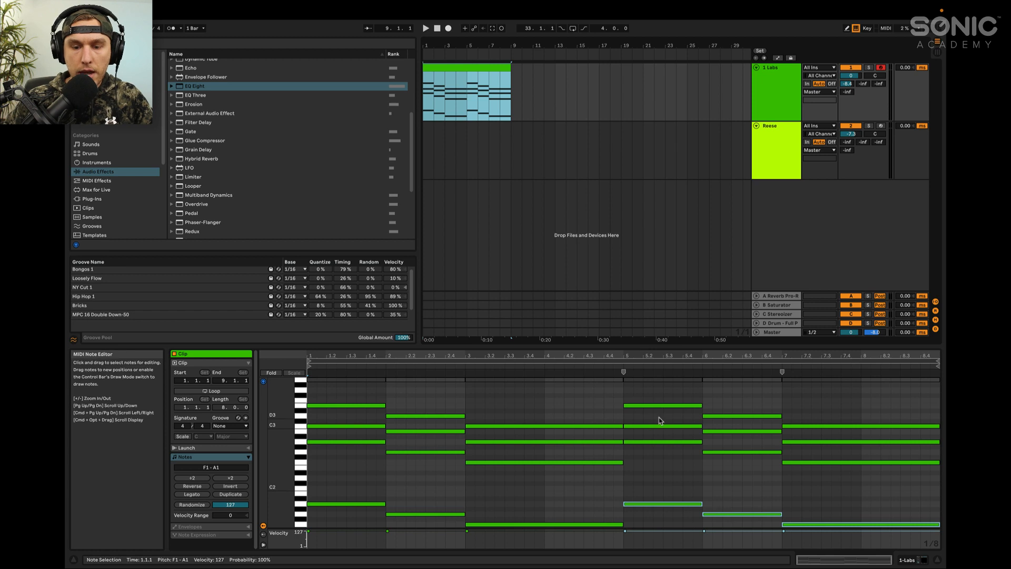
Raise the middle chord notes C3, B2 and A2 by one octave in both halves of the eight-bar clip
scroll(630, 440, "up", 2)
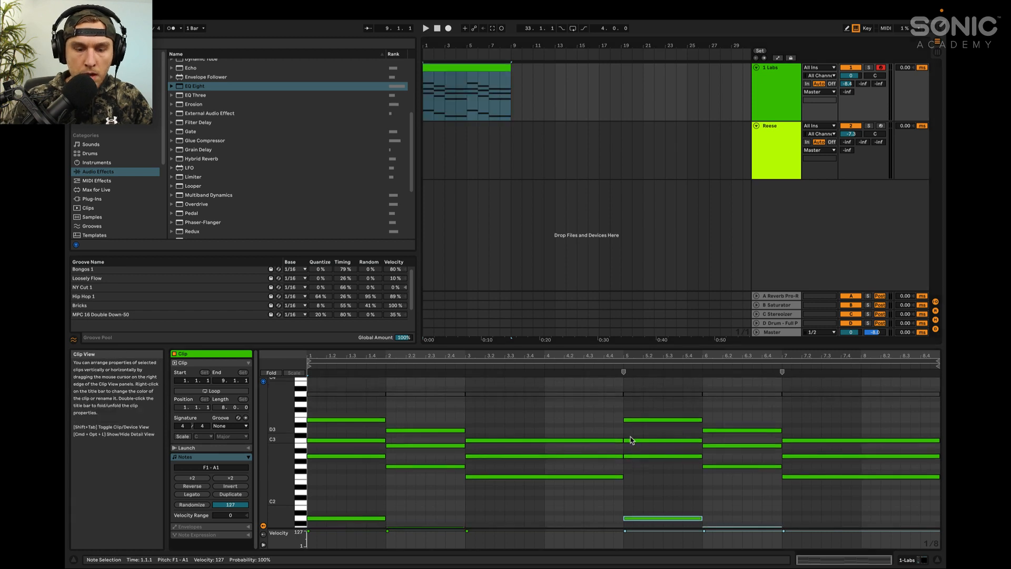
left_click(356, 435)
left_click(356, 440)
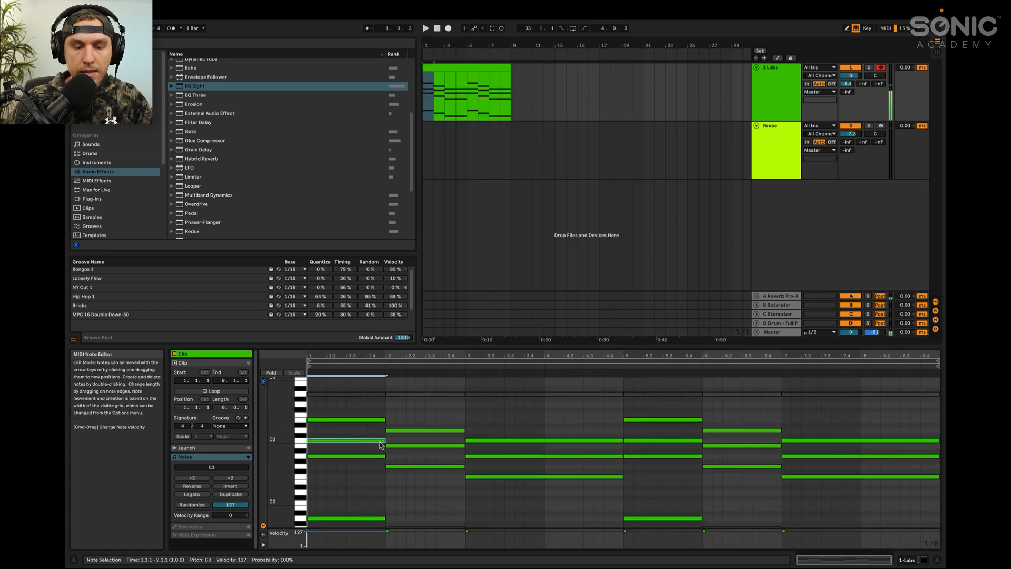
left_click(405, 445, "shift")
left_click(509, 456, "shift")
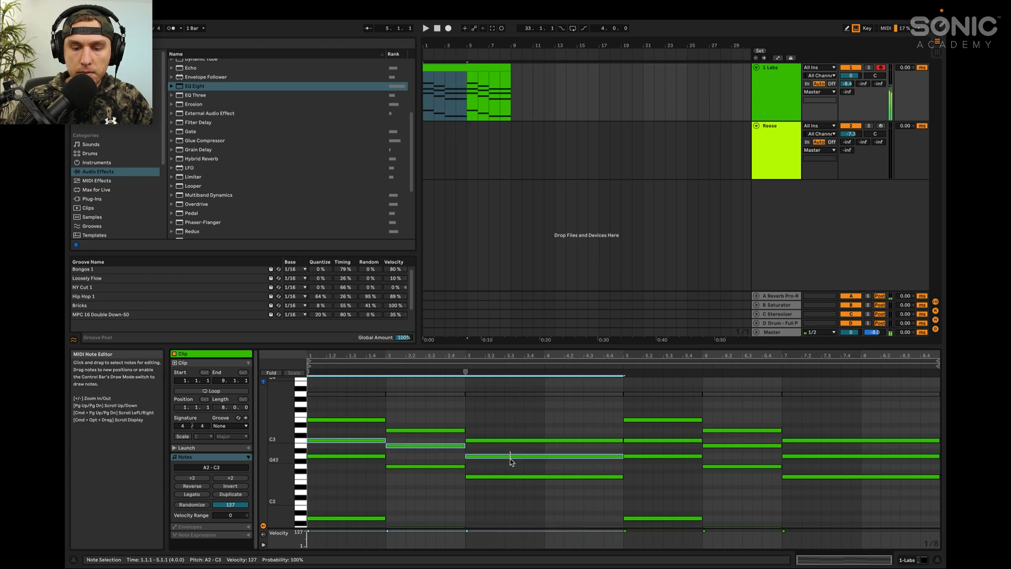
left_click(653, 440, "shift")
left_click(716, 445, "shift")
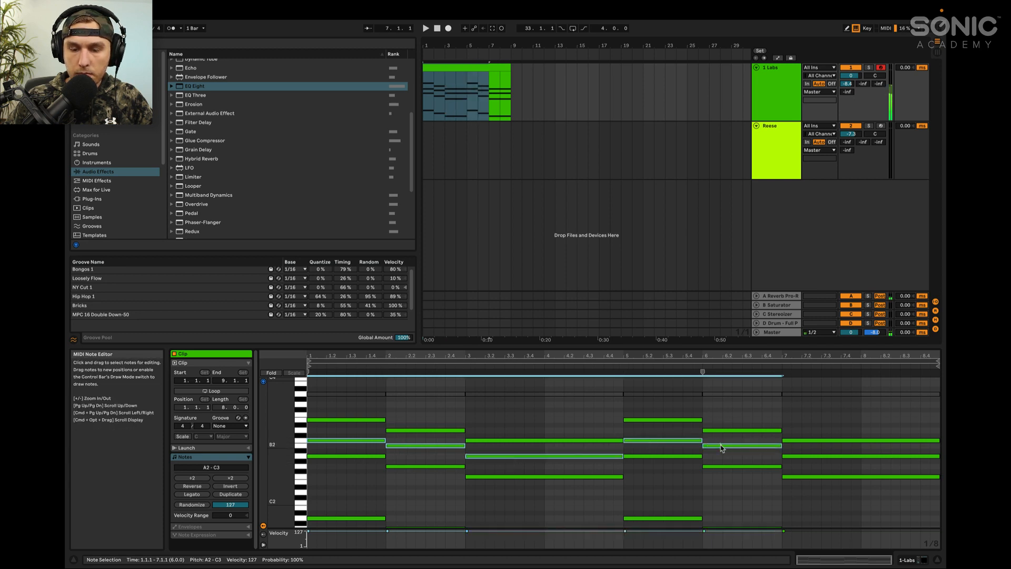
left_click(792, 456, "shift")
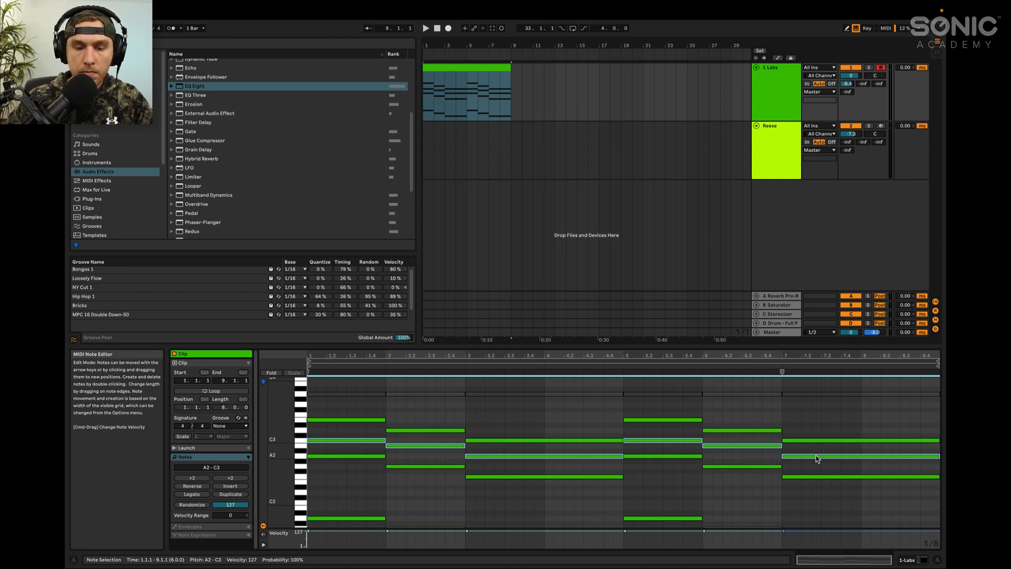
key("shift+Up")
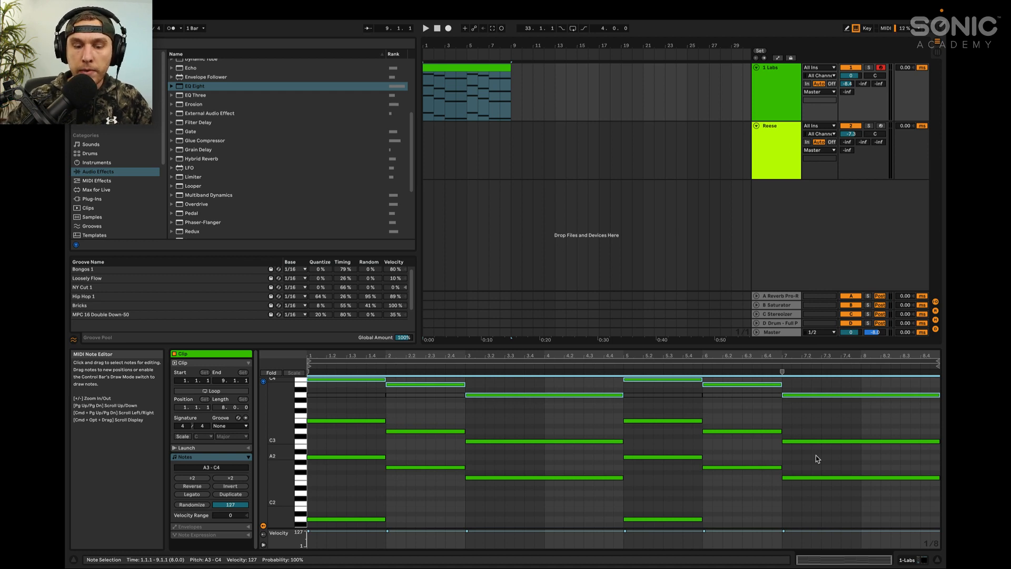
Compare the progression by ear with the middle chord notes at A2–C3 and one octave higher at A3–C4
key("shift+Down")
key("space")
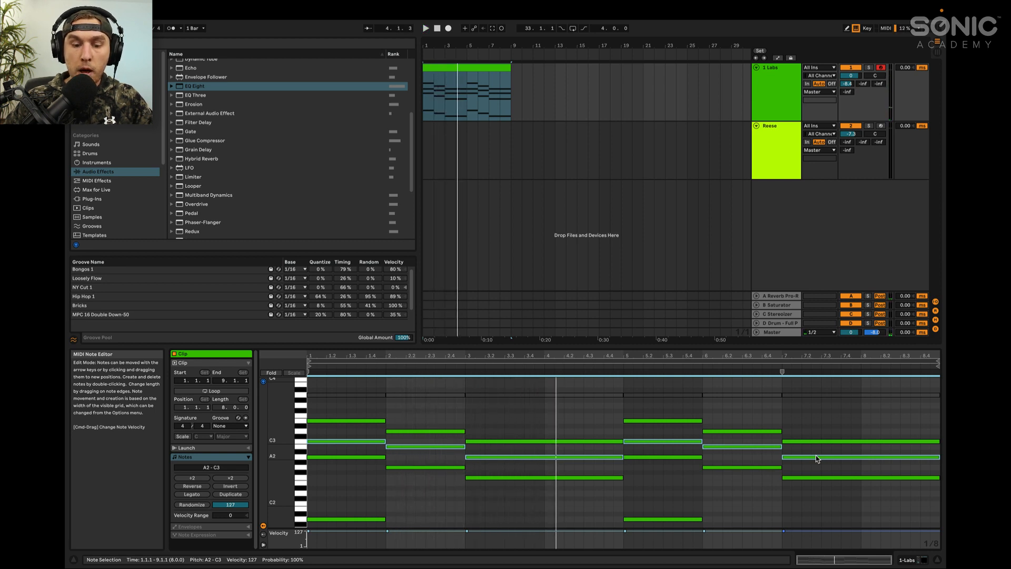
key("shift+Up")
key("space")
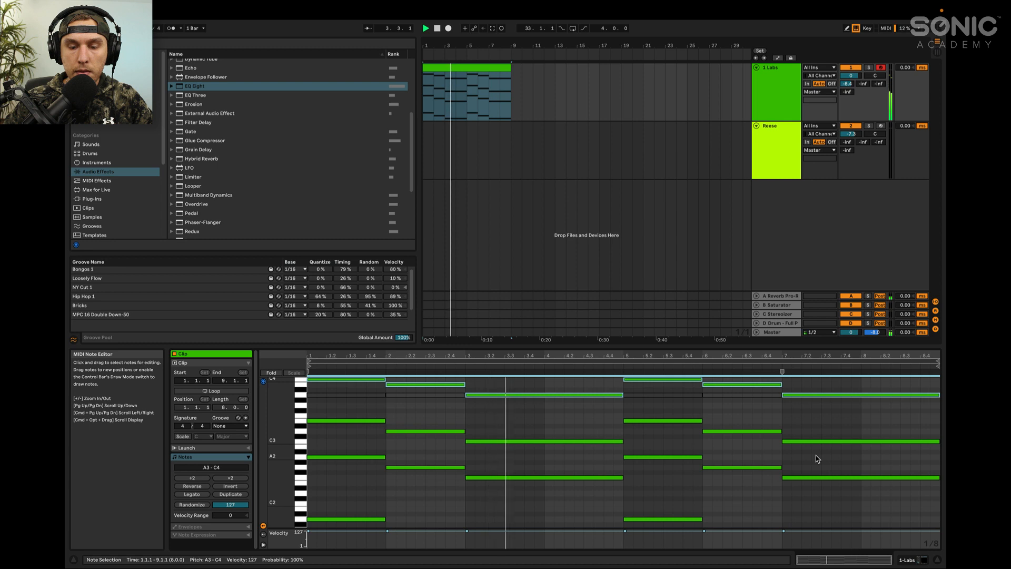
key("space")
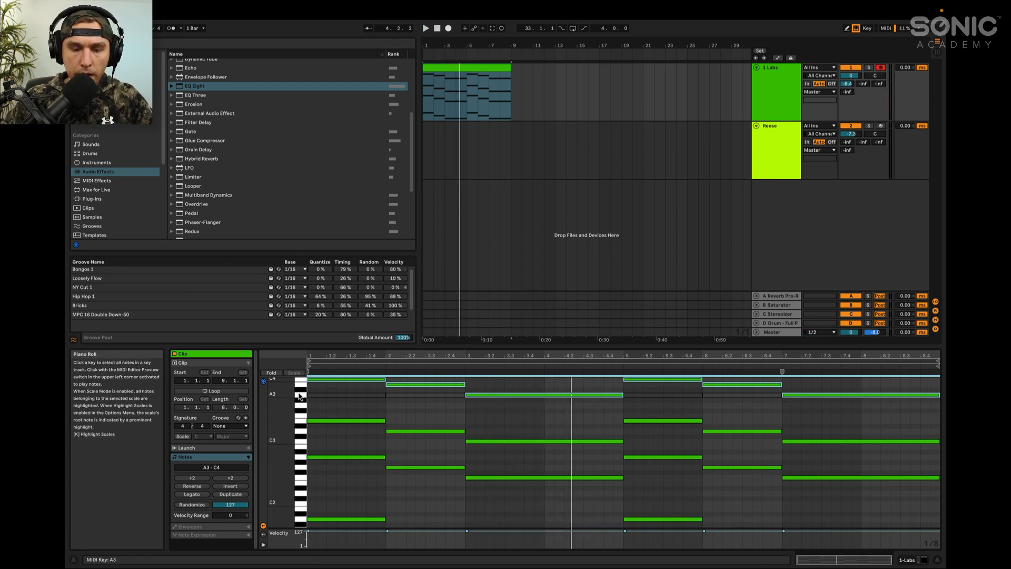
Reactivate the muted A3 notes in bars 1–2 and 5–6, and play the progression from the start
left_click_drag(330, 389, 398, 406)
left_click_drag(653, 405, 706, 398)
key("0")
left_click(371, 367)
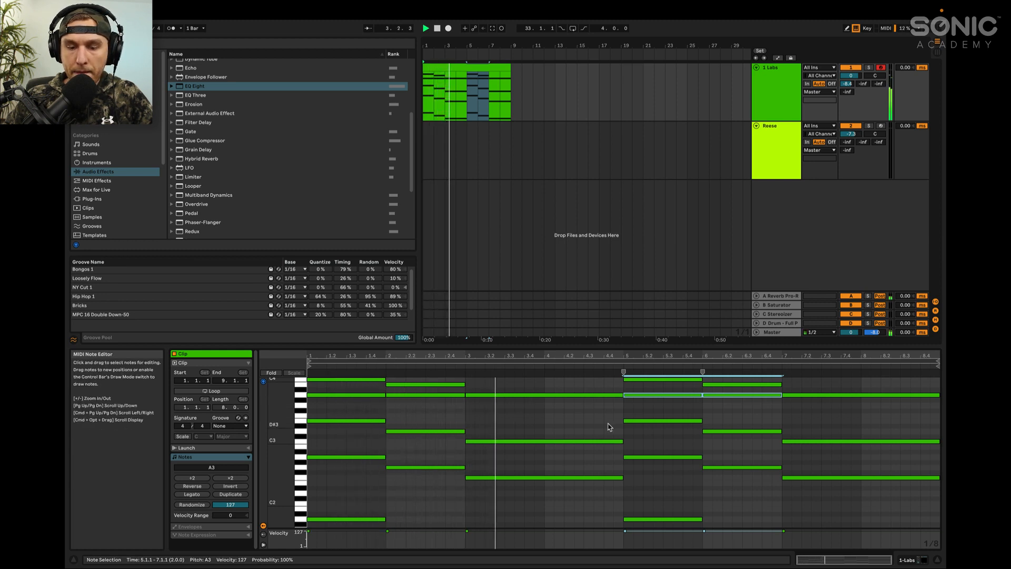
Copy the D3 in bar 6 and the C3 in bars 7–8 up one octave, and mute the A3 in bar 6
scroll(697, 432, "up", 2)
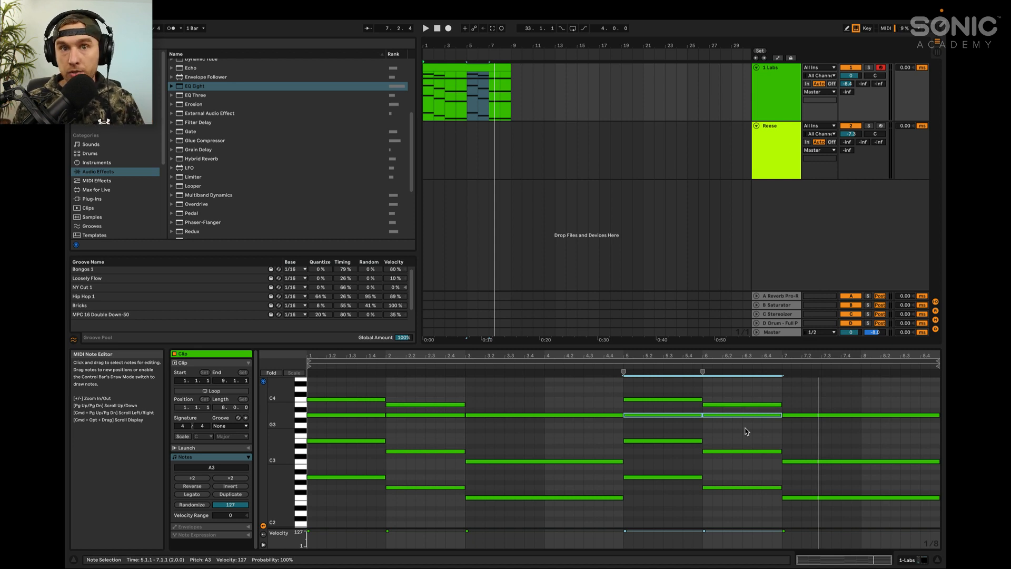
left_click(745, 451)
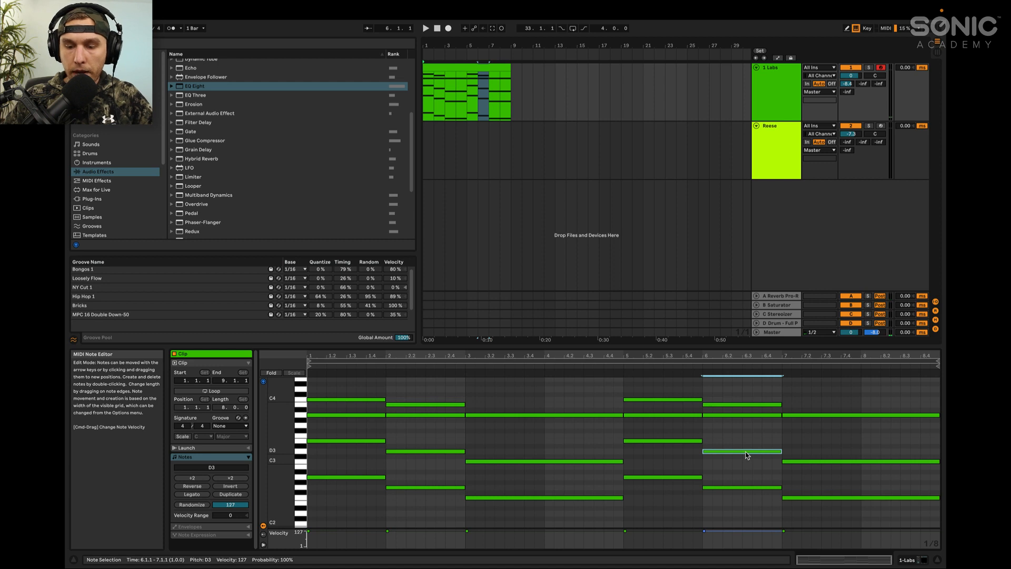
key("shift+Up")
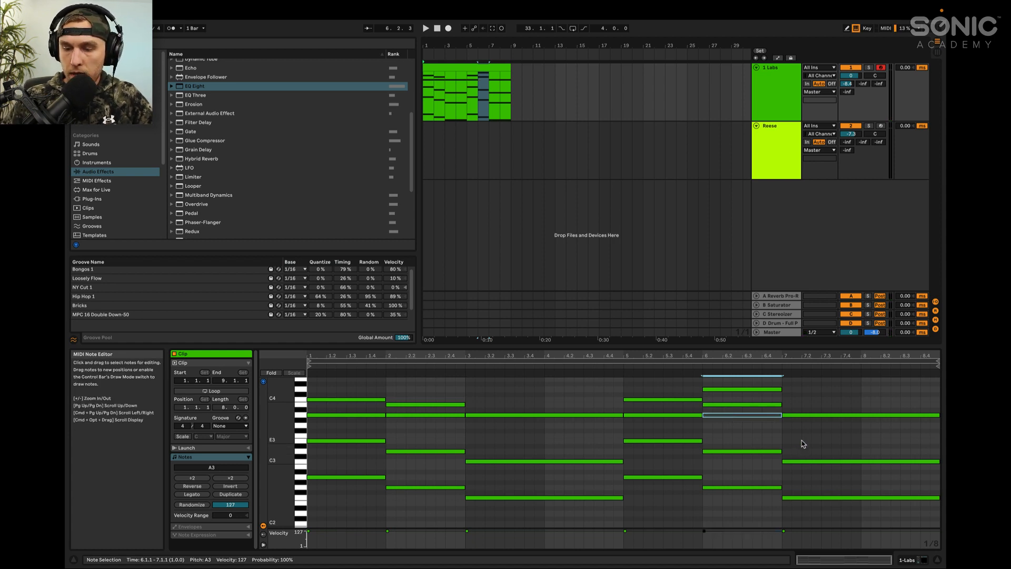
left_click_drag(802, 442, 828, 467)
key("shift+Up")
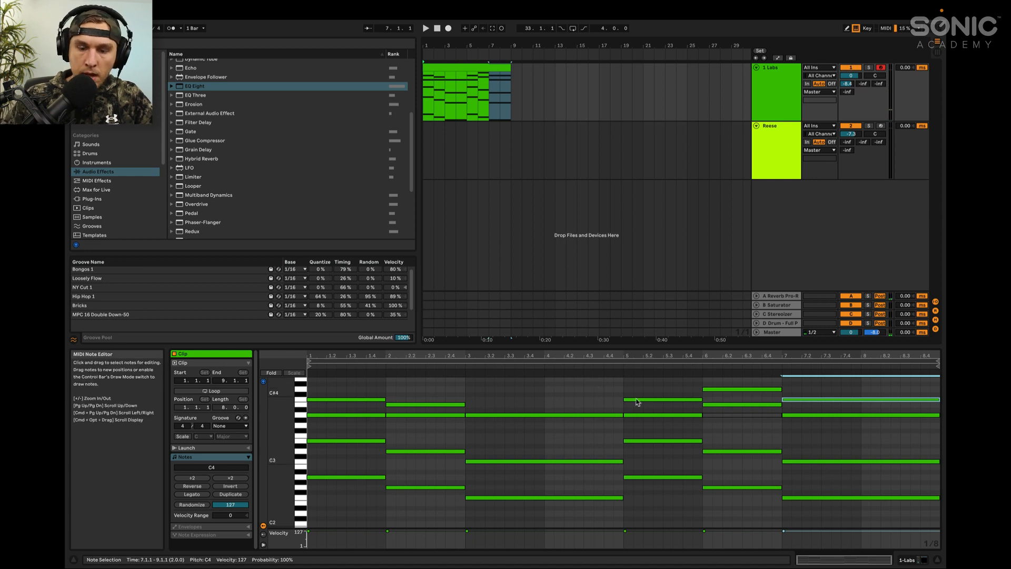
Add a one-beat E3 passing note on the last beat of bar 4 and play the transition
double_click(606, 440)
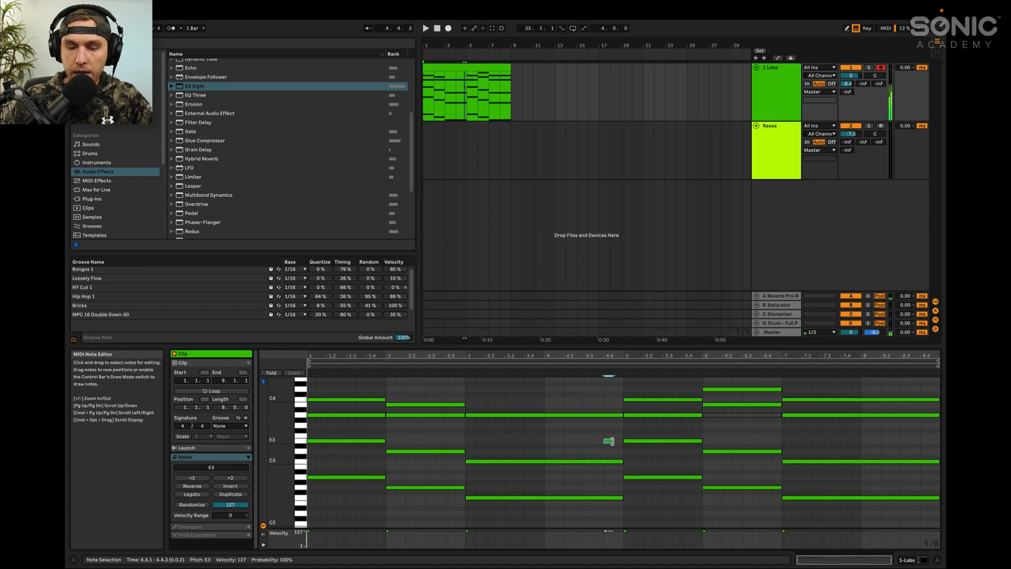
key("shift+Right")
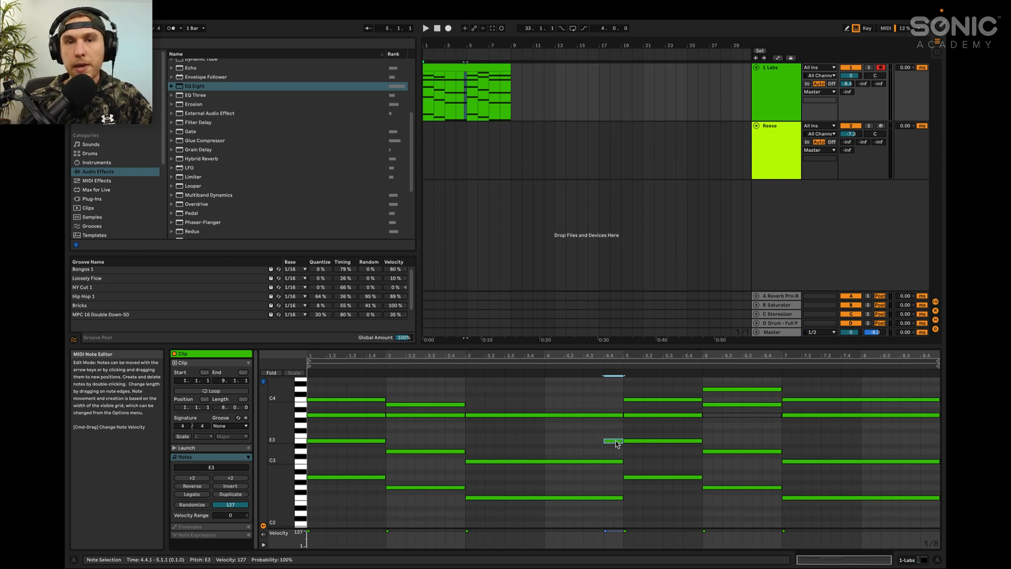
key("space")
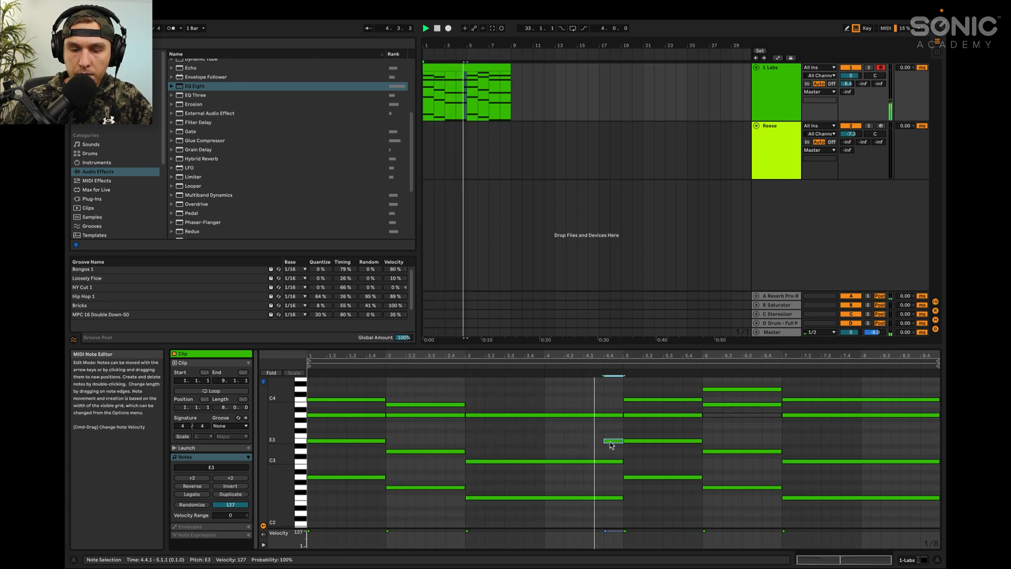
key("space")
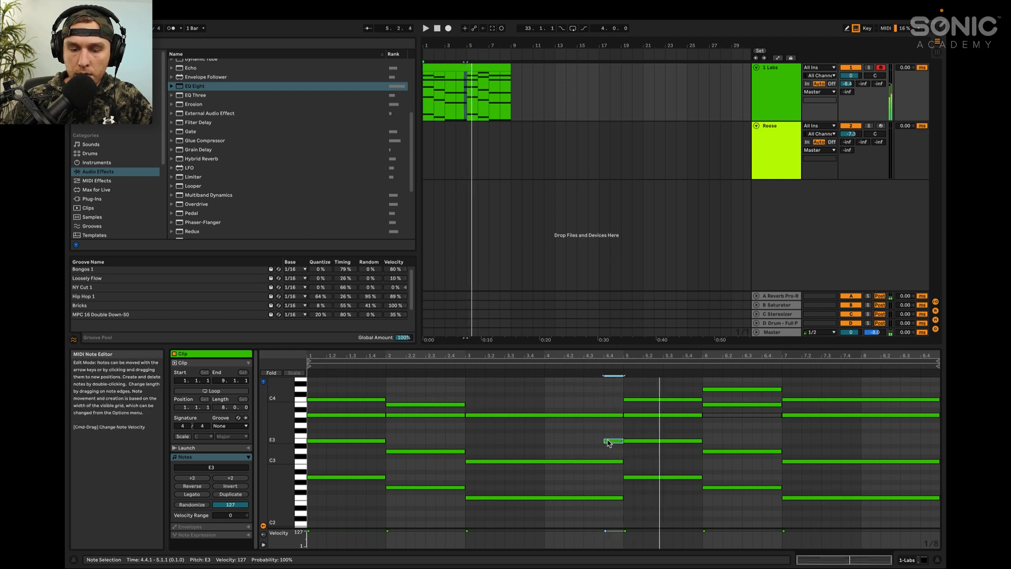
Copy the E3 passing note one beat earlier as a D3 on beat 3 of bar 4, and play the result
left_click_drag(609, 441, 589, 447)
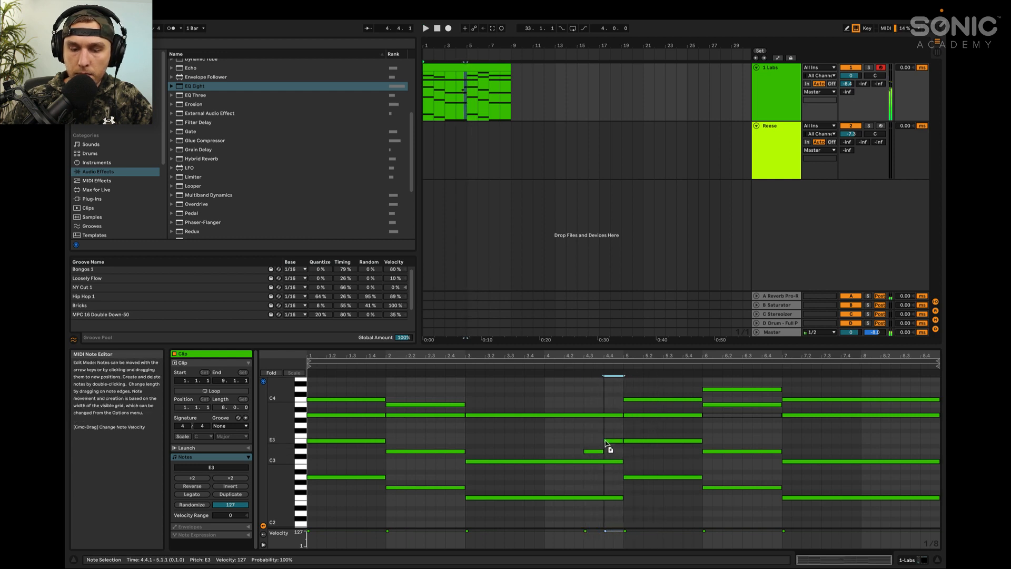
key("space")
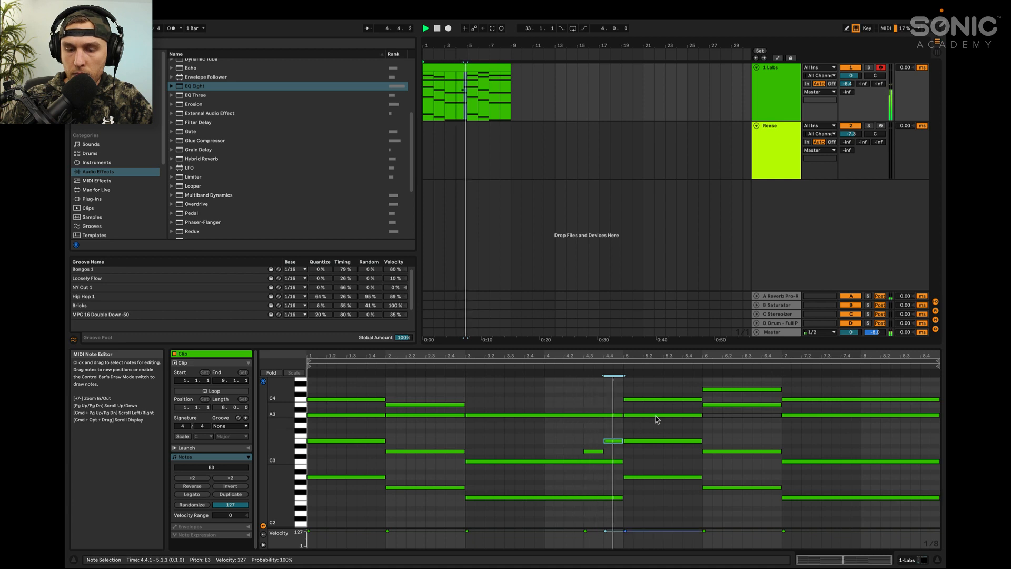
key("space")
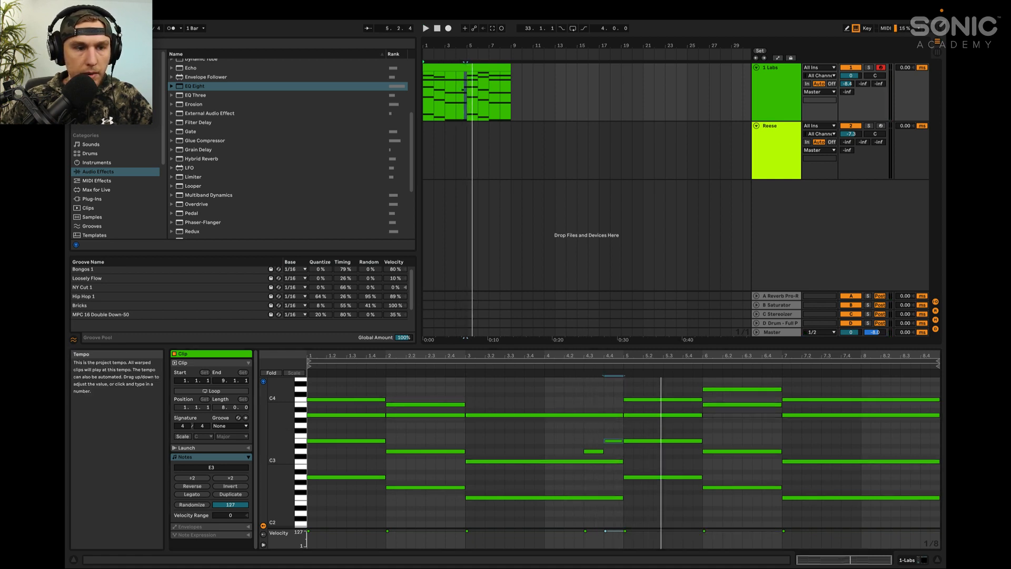
key("space")
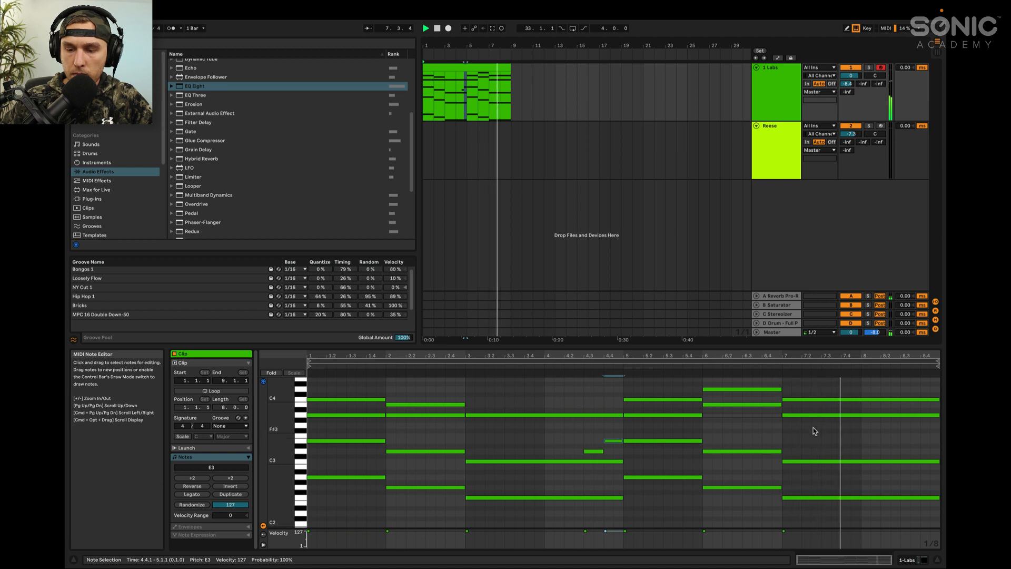
Revoice the chord in bars 7–8 by moving A3 down to A2 and keeping a single C at C4
left_click(811, 401)
key("shift+Down")
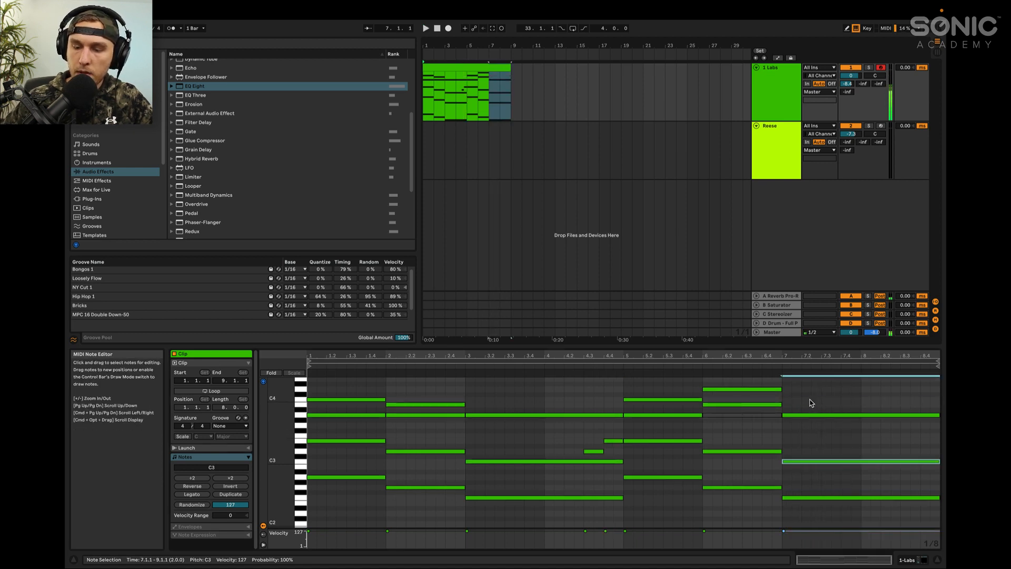
left_click(817, 415)
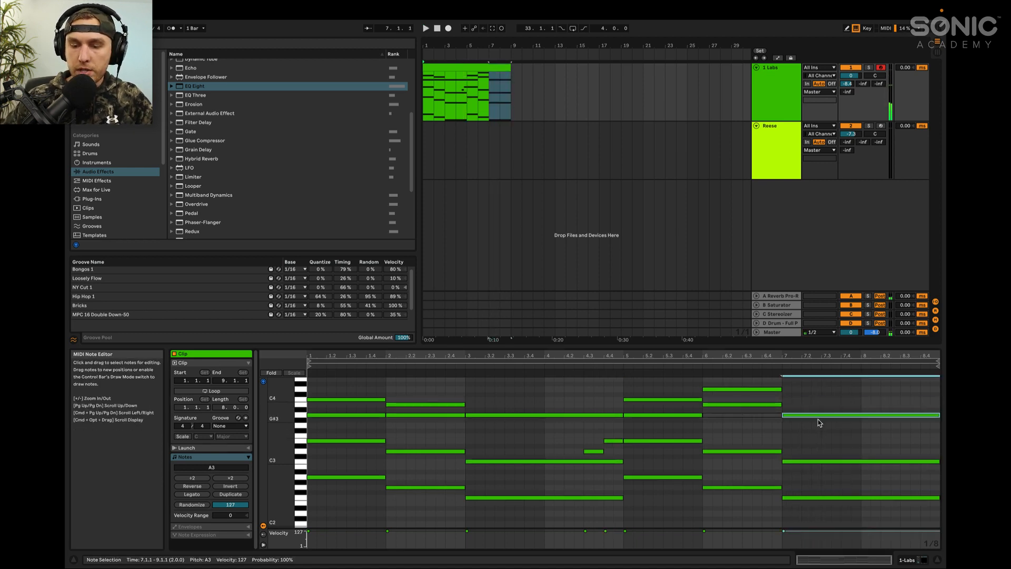
key("shift+Down")
left_click(823, 462)
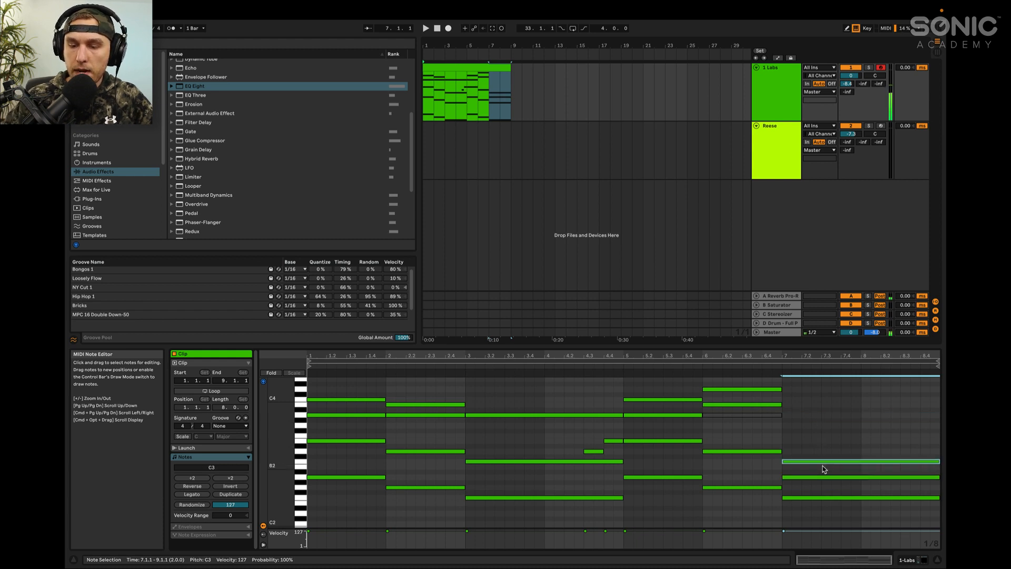
key("shift+Up")
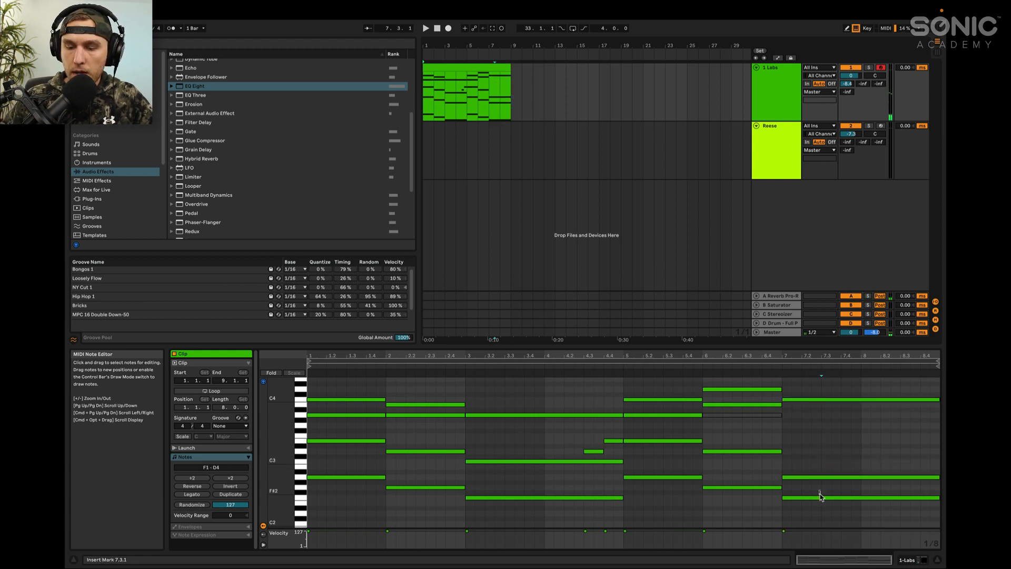
Copy the F2 in bars 7–8 up one octave to F3 and play from the second half of the clip
left_click(821, 499)
key("shift+Up")
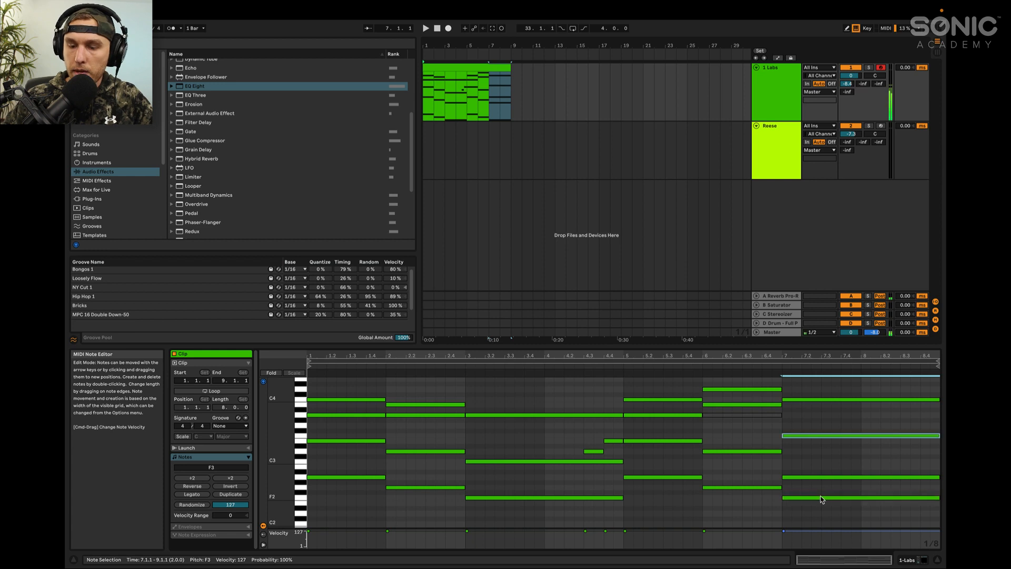
left_click(473, 99)
key("space")
Add a two-beat E4 melody note from beat 3 of bar 5 to the start of bar 6
left_click(668, 379)
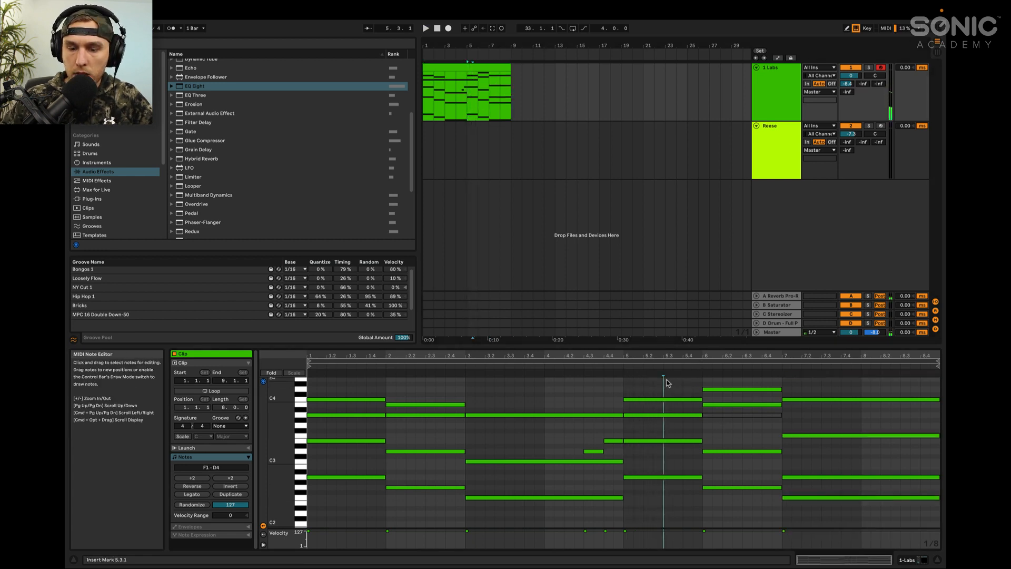
key("shift+Right")
key("shift+Right")
key("shift+Right")
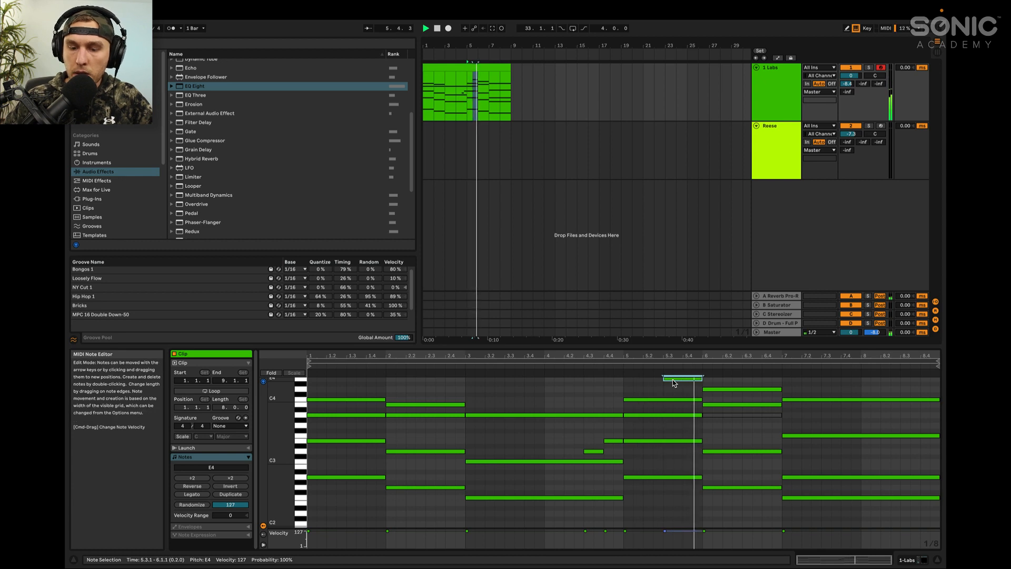
Add a one-beat D4 on beat 3 of bar 6, follow it with a one-beat C4 on beat 4, and play the result
scroll(750, 402, "up", 2)
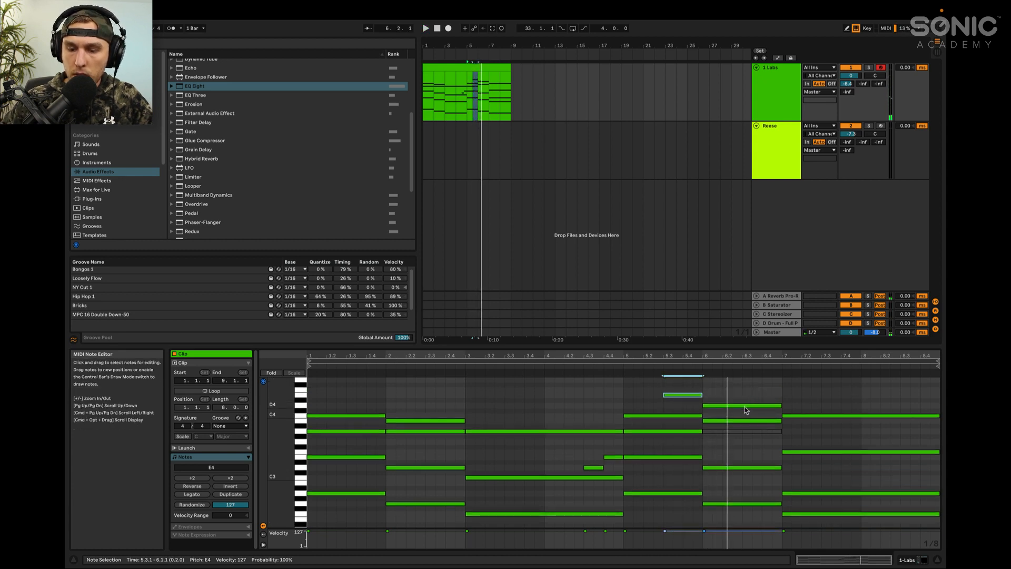
double_click(744, 410)
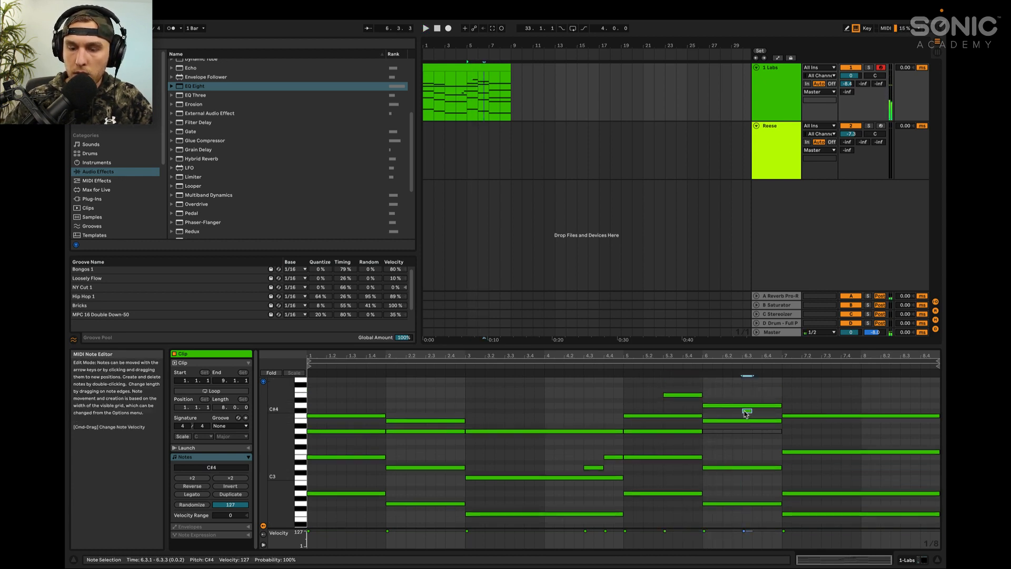
key("Up")
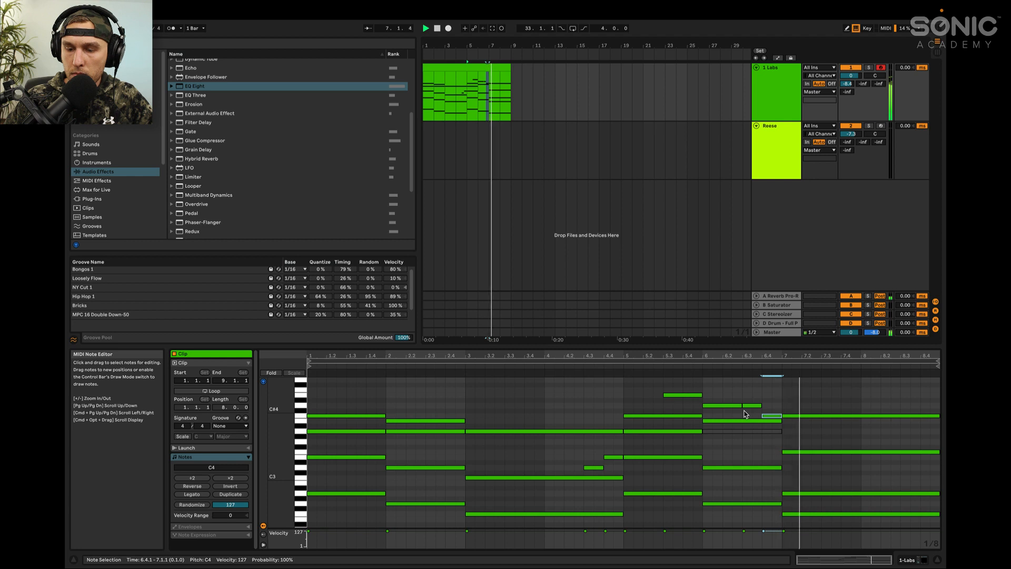
key("space")
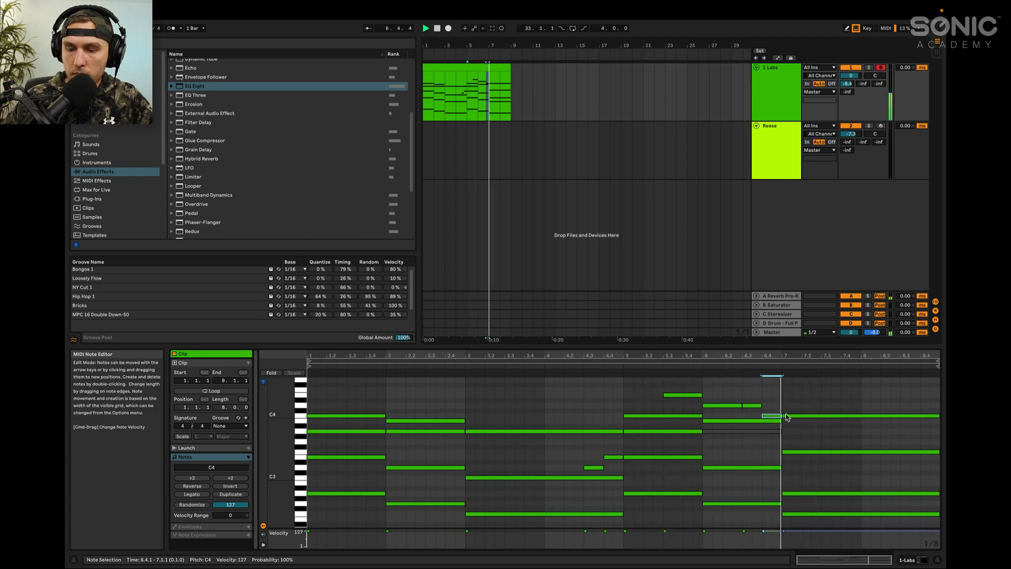
key("space")
Revoice the chord in bars 7–8 by moving C4 down to C3 and A2 up to A3, and play from bar 5
left_click(804, 416)
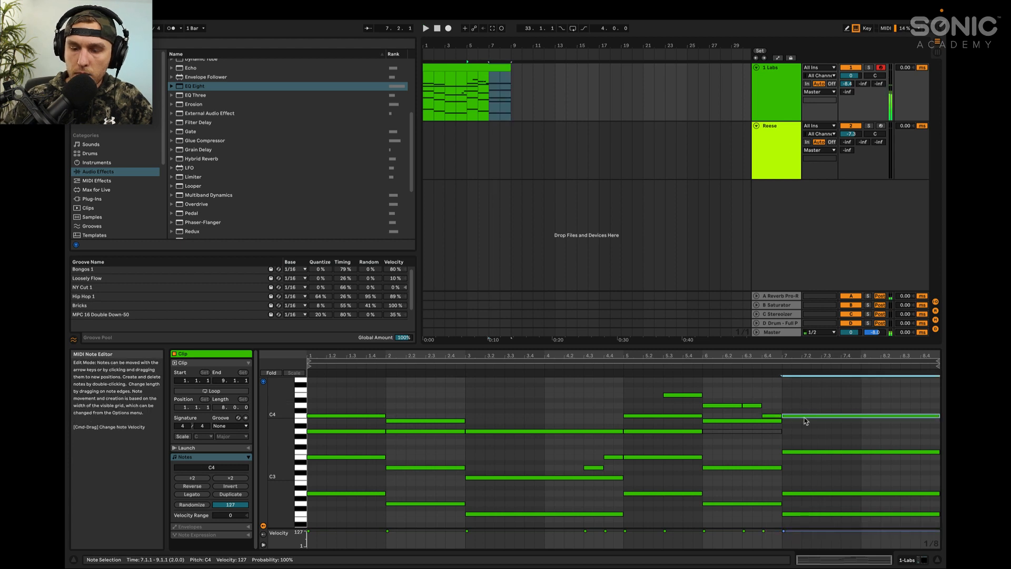
key("shift+Down")
left_click(812, 493)
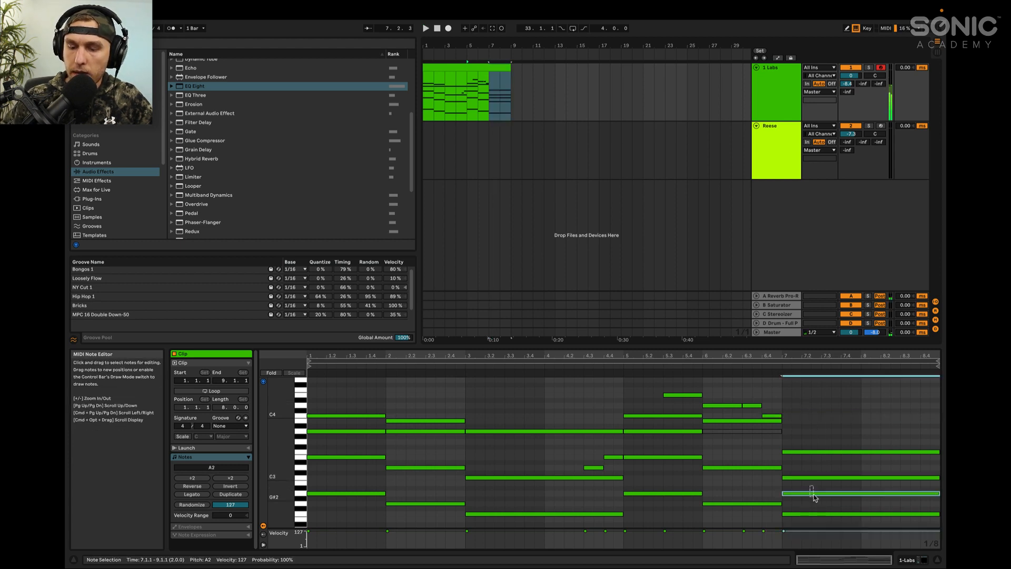
key("shift+Up")
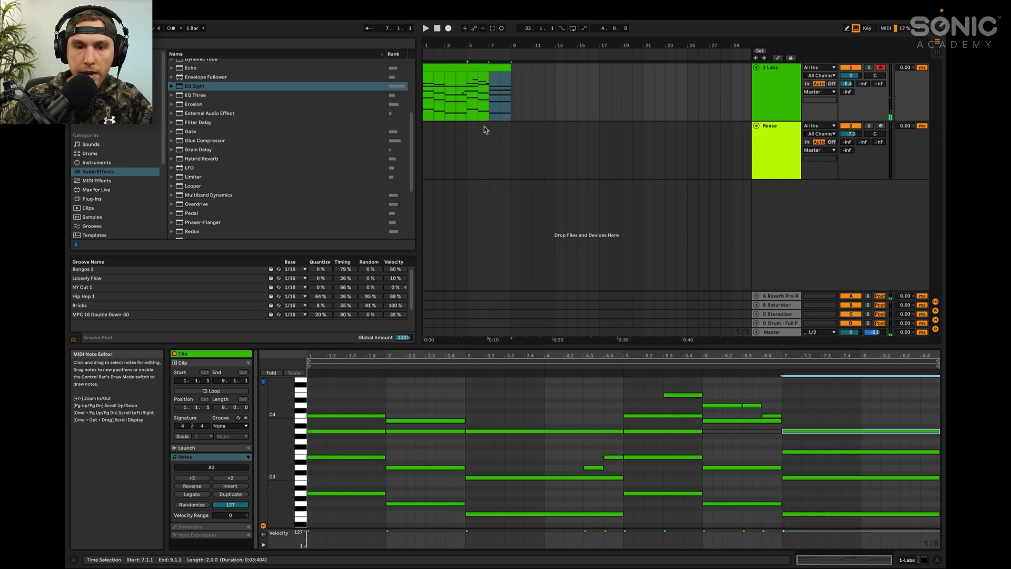
left_click(469, 113)
key("space")
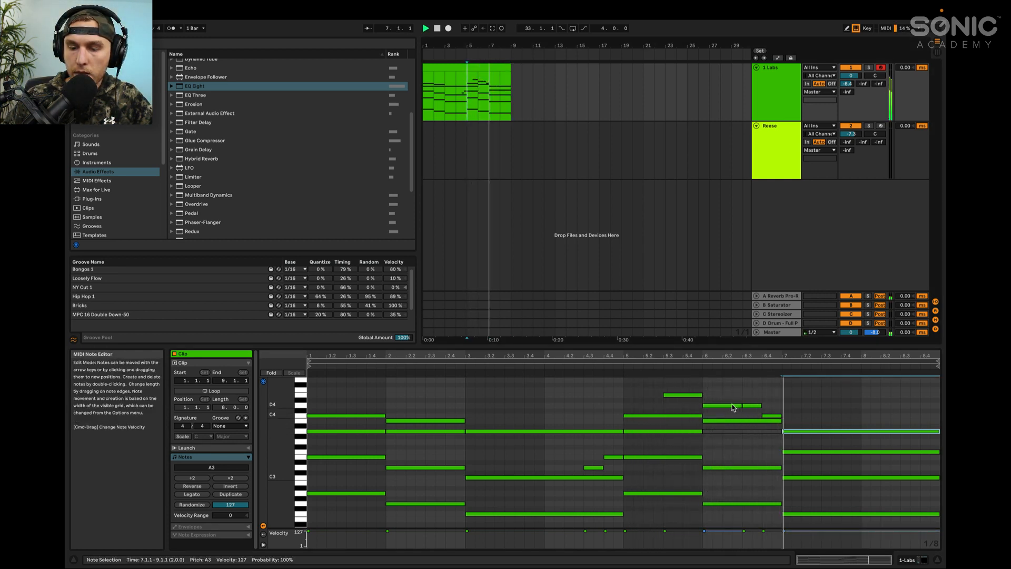
Add a two-beat F3 at the start of bar 8 and duplicate it as a two-beat E3 from beat 3, checking by playback
double_click(867, 441)
key("Down")
key("Down")
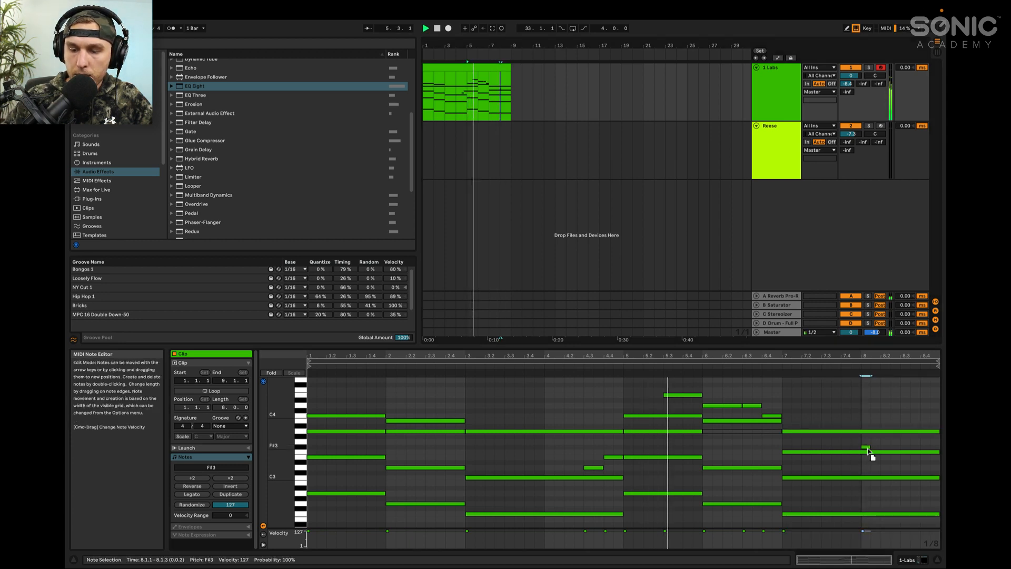
left_click_drag(870, 452, 939, 454)
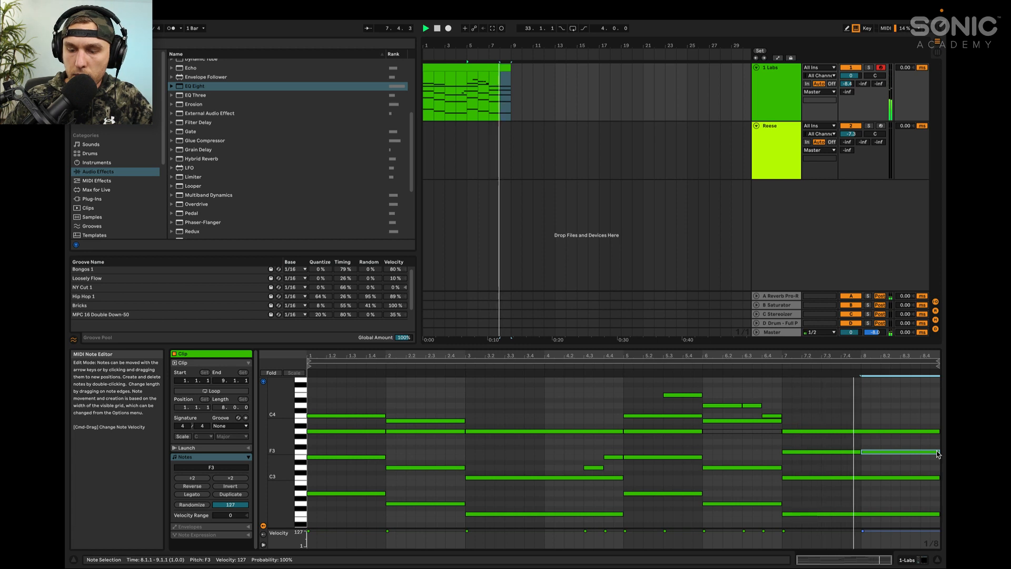
key("space")
key("shift+Left")
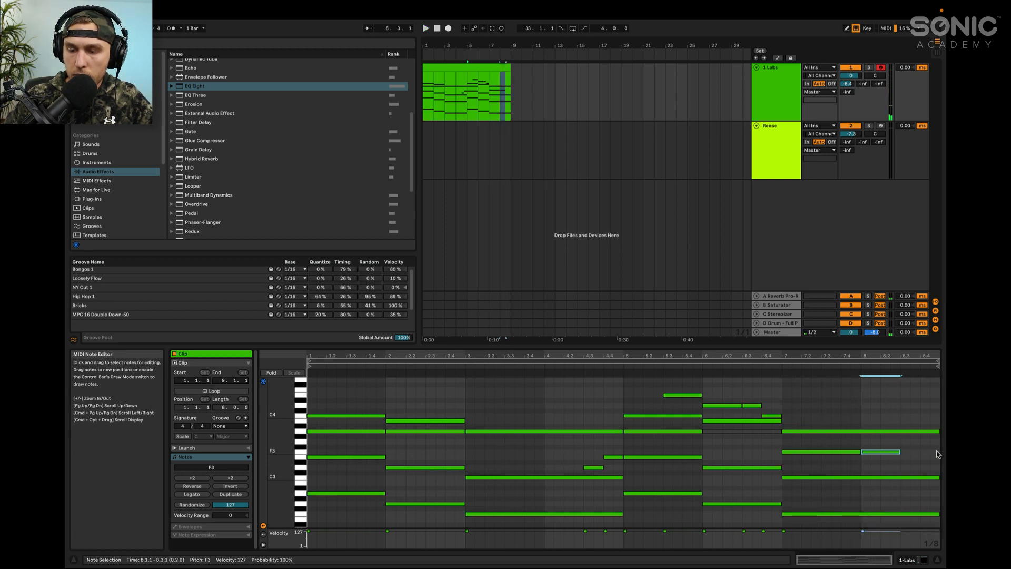
key("super+d")
key("Down")
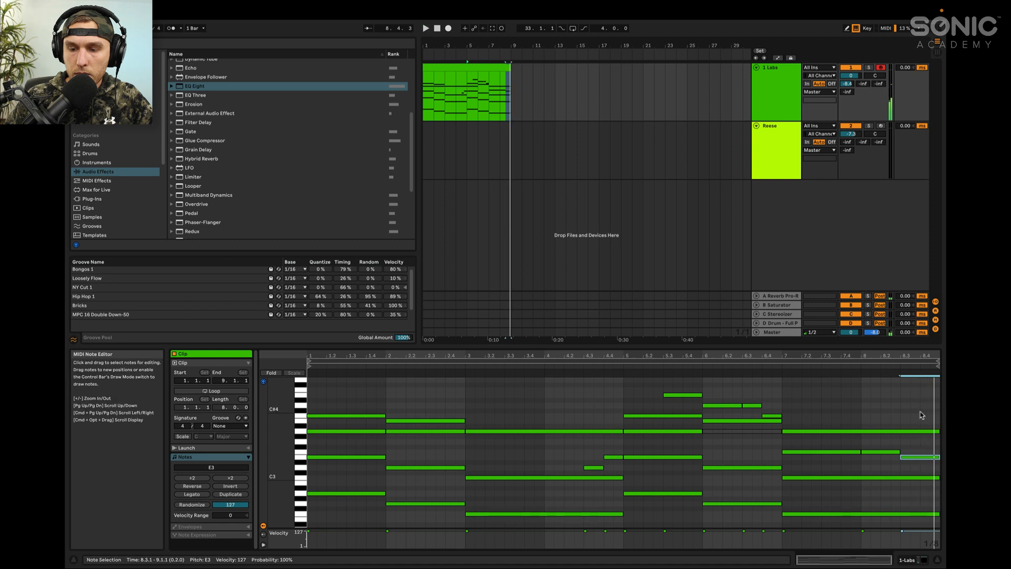
key("space")
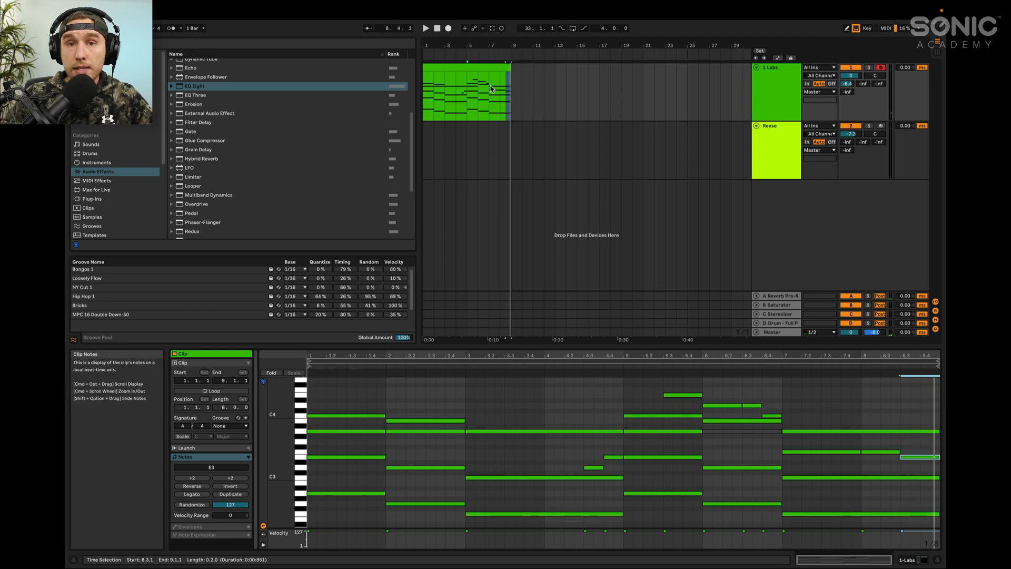
Copy the lowest bass notes (F1–A1) of the Labs clip into a new eight-bar MIDI clip on the Reese track
left_click(457, 66)
scroll(432, 468, "down", 4)
scroll(432, 468, "down", 1)
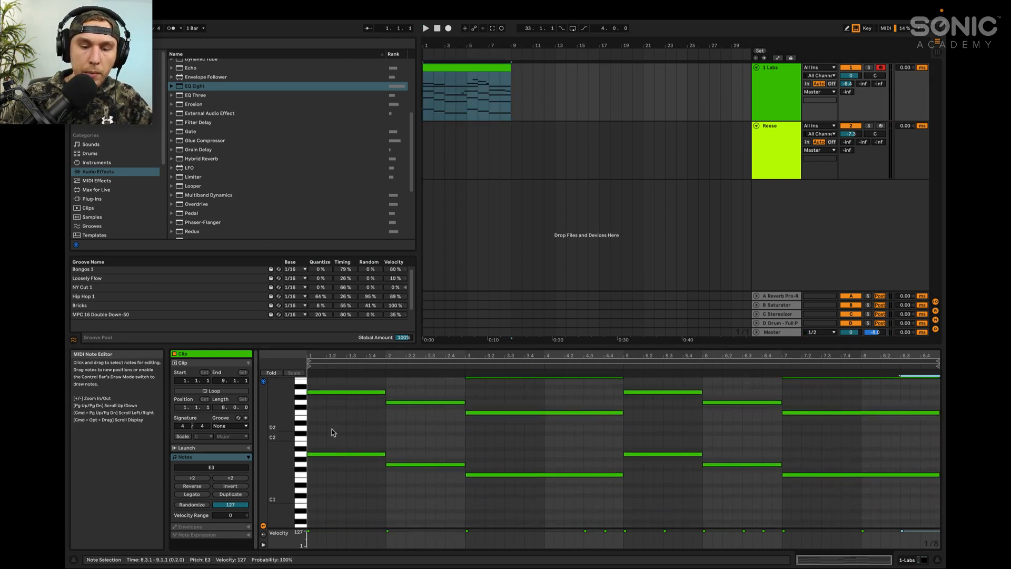
left_click_drag(330, 432, 933, 521)
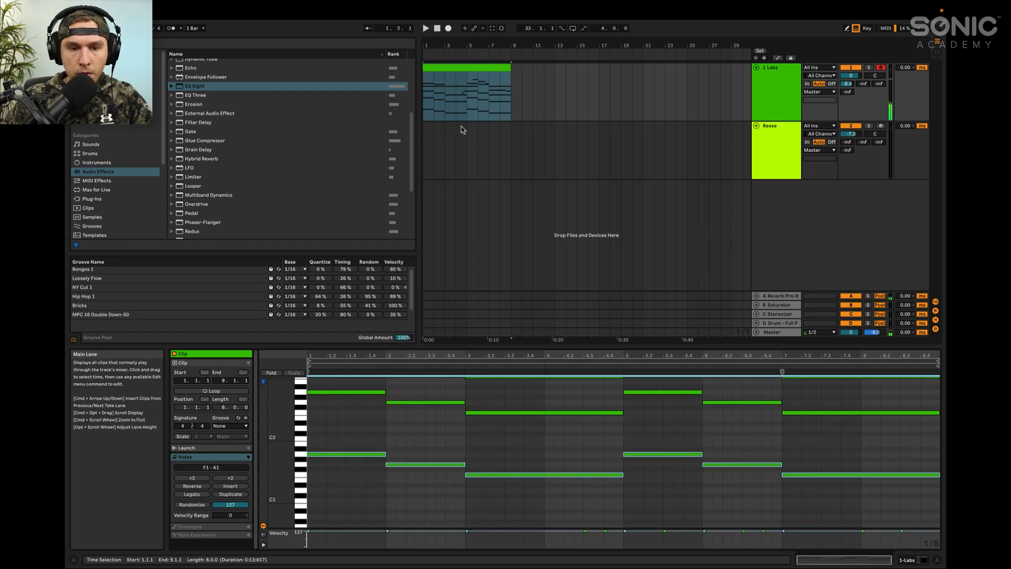
left_click_drag(506, 143, 392, 143)
key("super+shift+m")
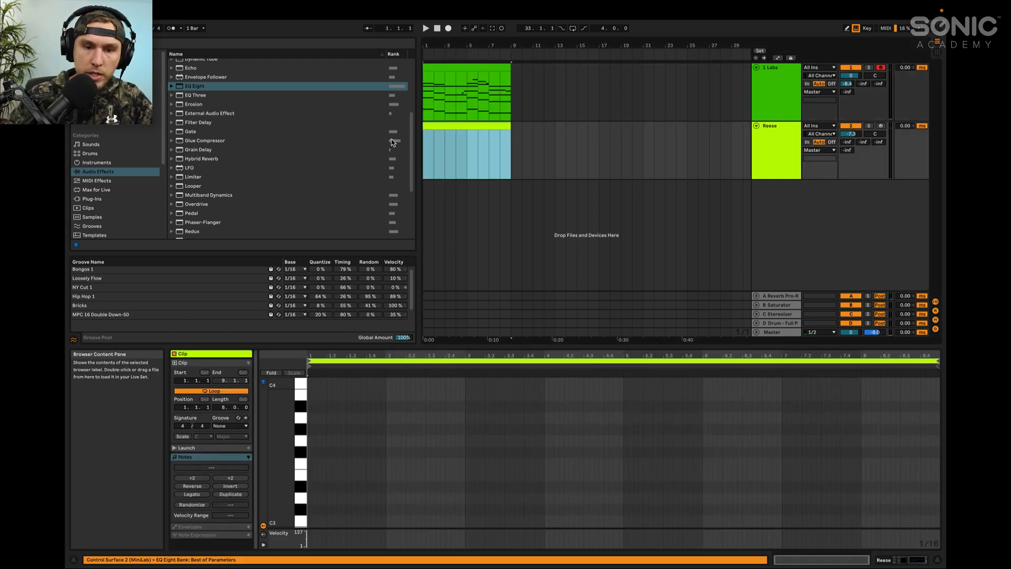
left_click(312, 417)
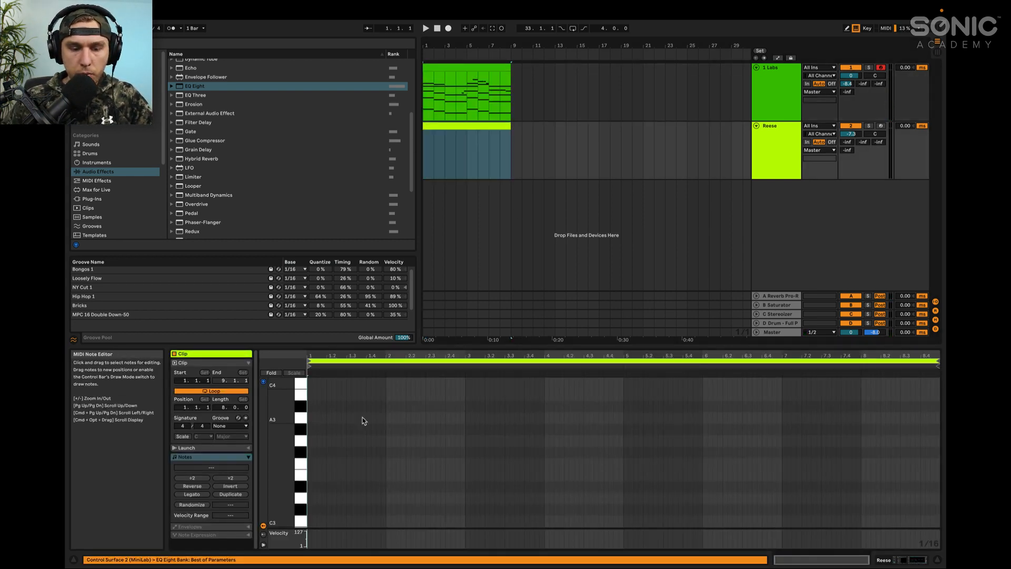
key("super+v")
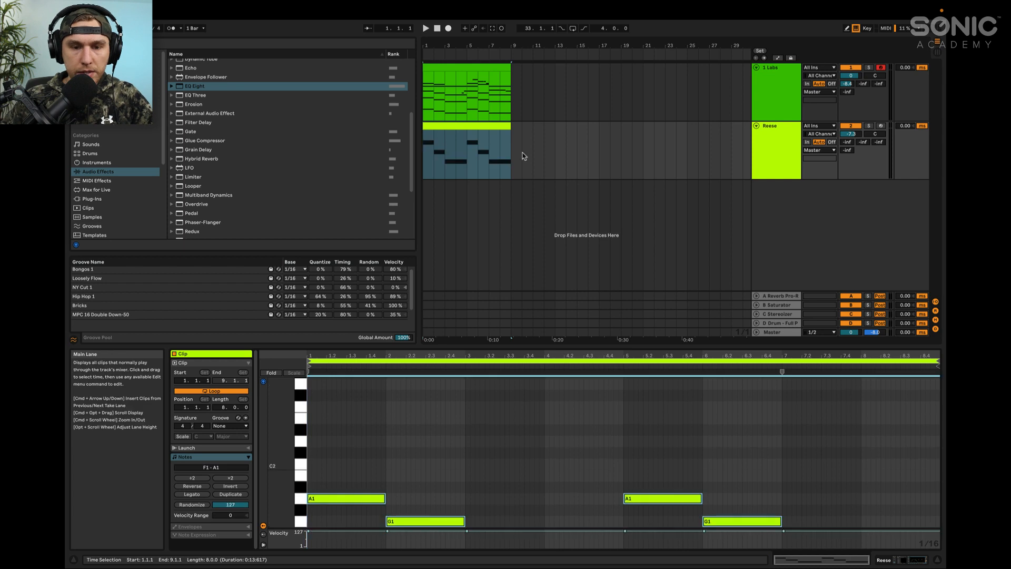
Play the Labs chords and the Reese bass line together from bar 1
left_click(444, 67)
left_click(762, 152)
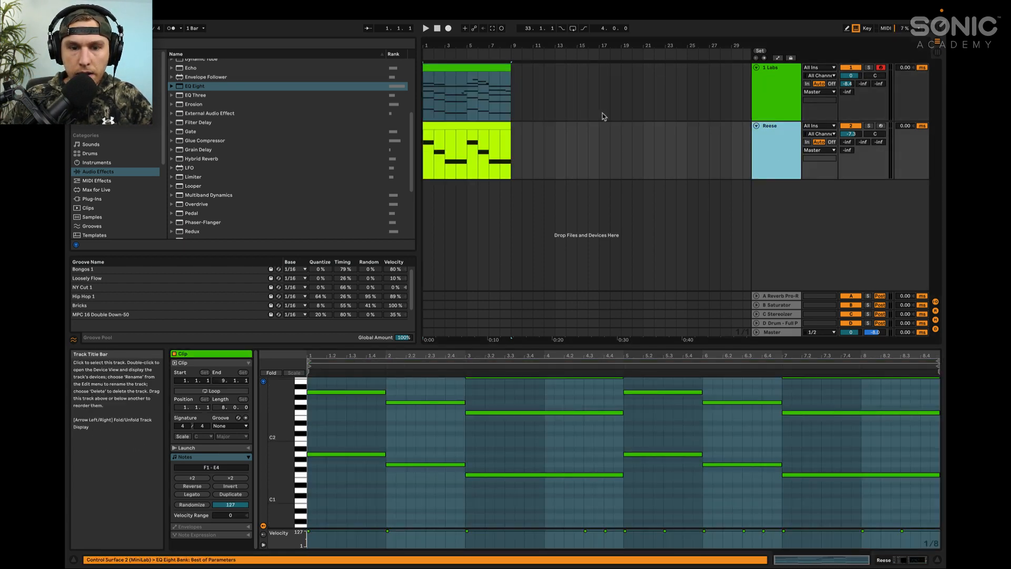
left_click(481, 124)
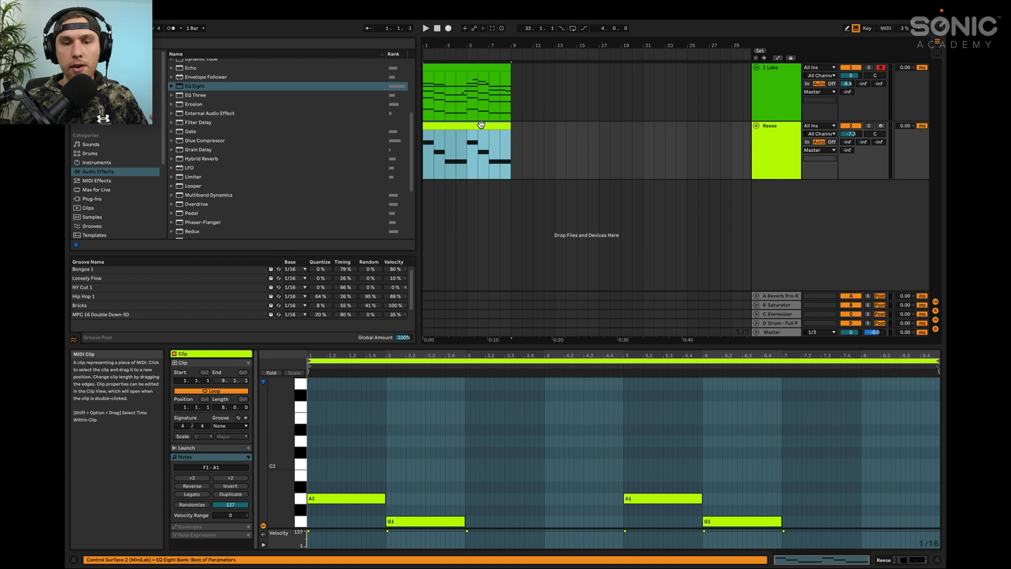
key("space")
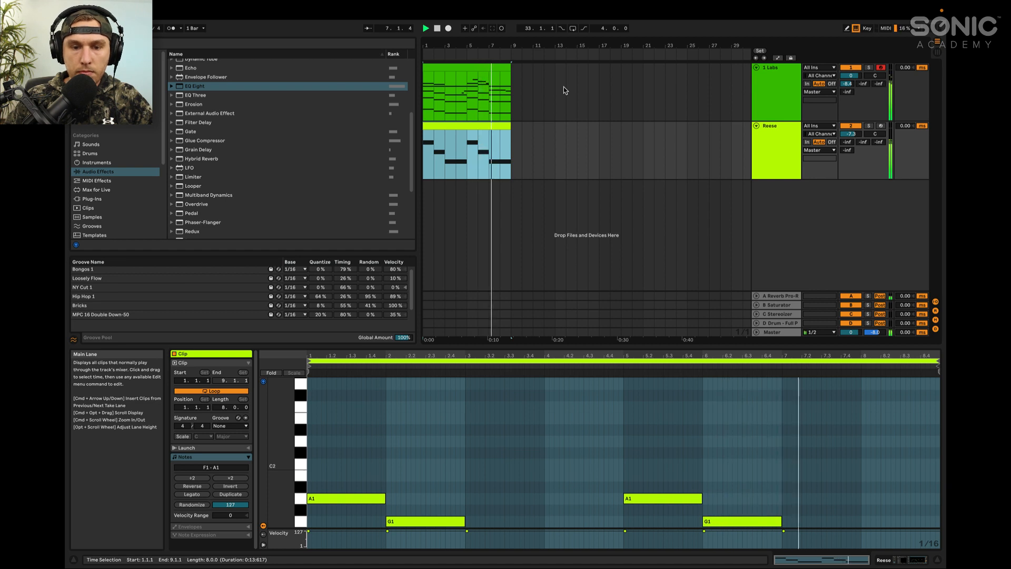
key("space")
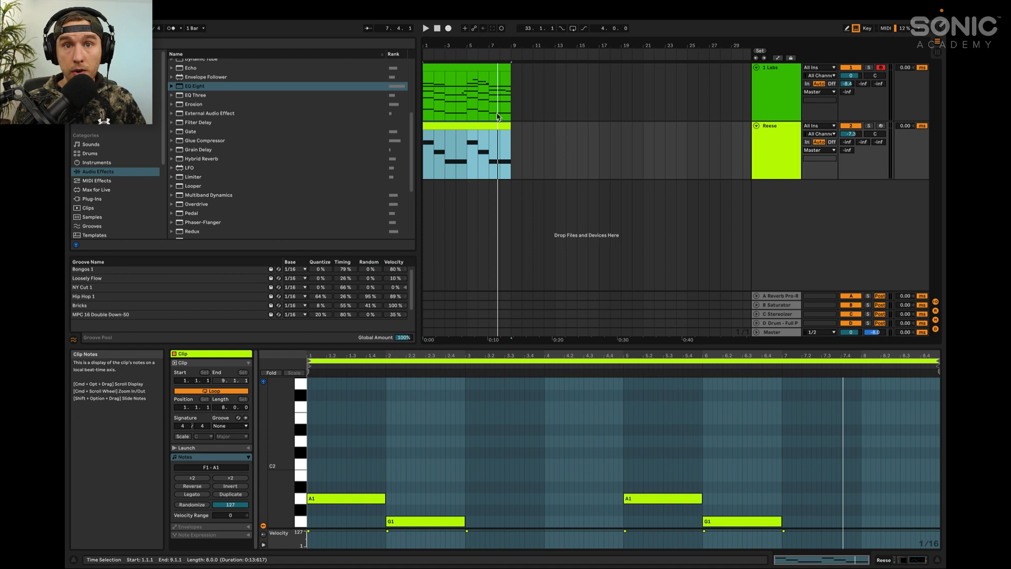
Select all notes in both the Labs and Reese clips and transpose them up six semitones
left_click(471, 69, "shift")
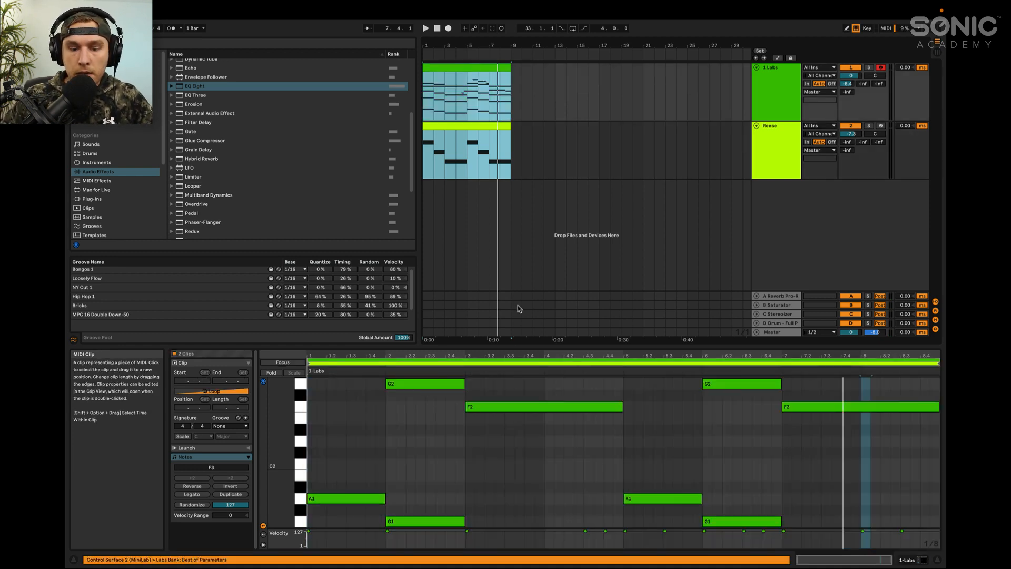
left_click(466, 420)
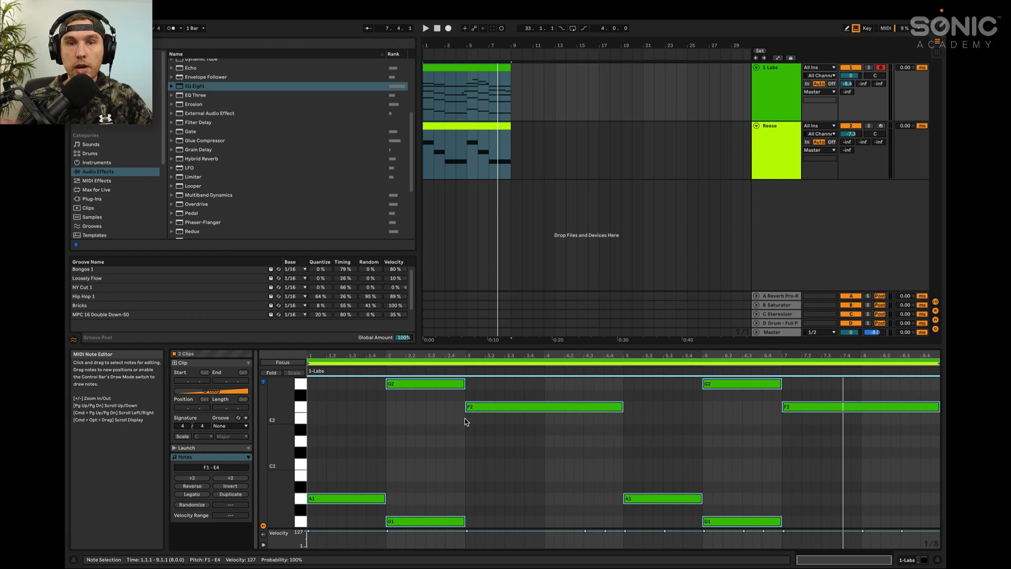
scroll(466, 421, "up", 8)
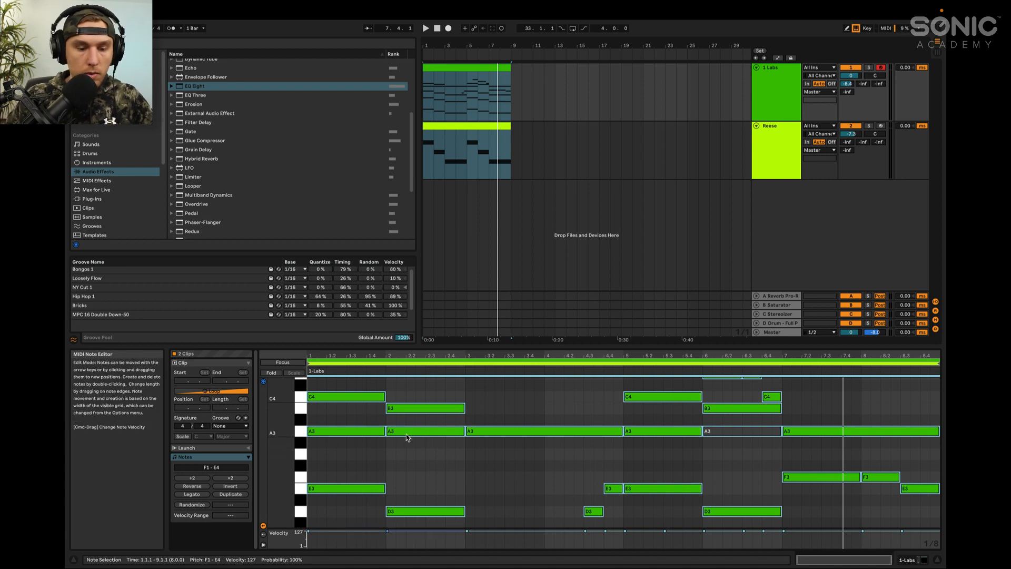
key("Up")
key("Up")
key("Up")
key("Up")
key("Up")
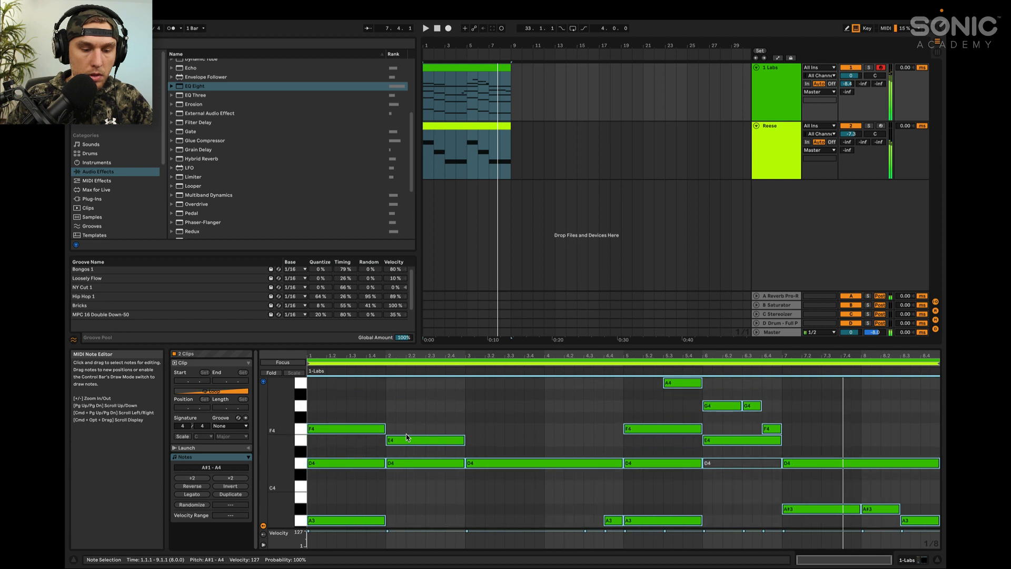
key("Up")
Play the transposed chords and bass from bar 1 and examine the notes across the pitch range
key("space")
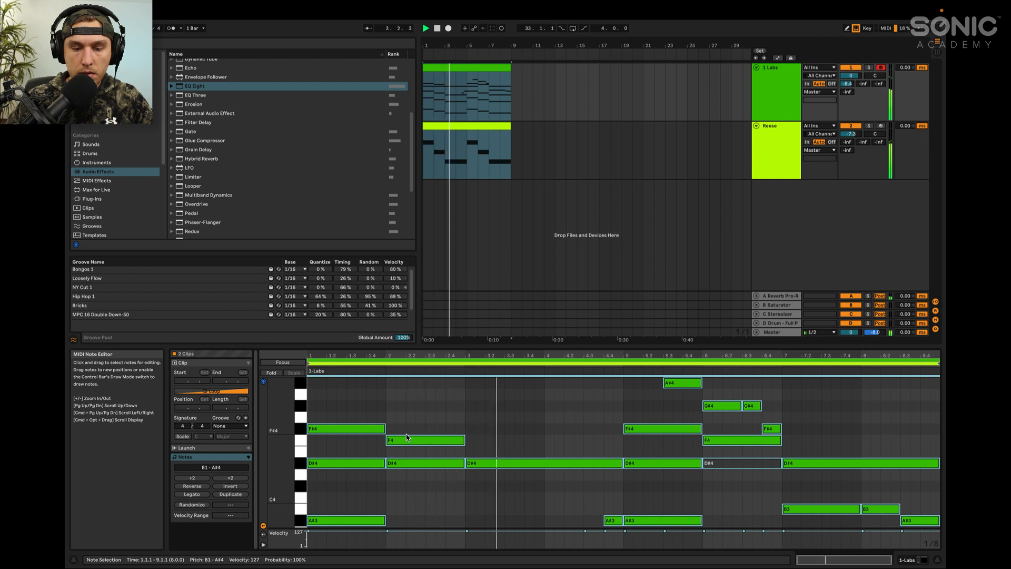
scroll(406, 436, "down", 5)
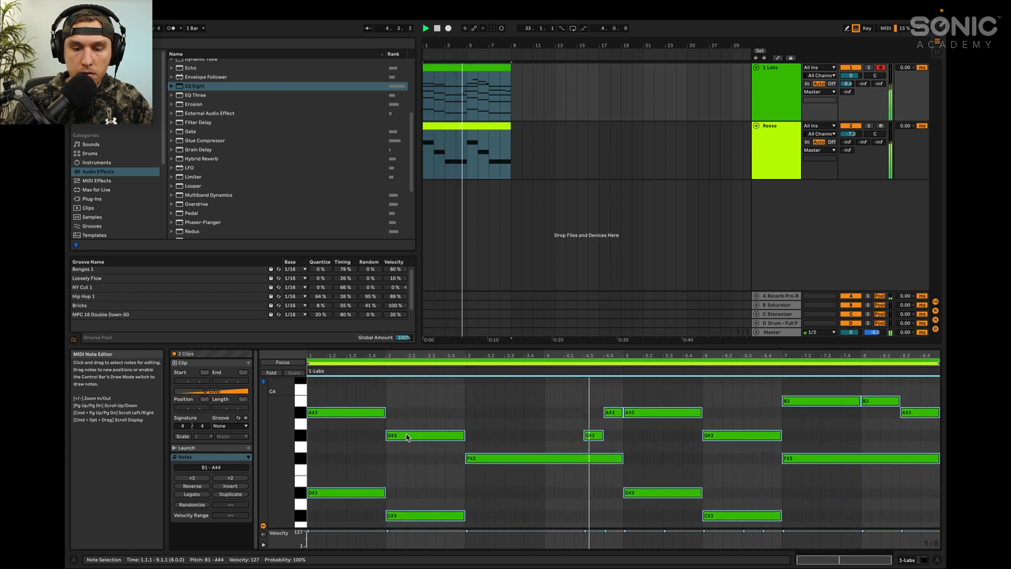
scroll(406, 437, "up", 5)
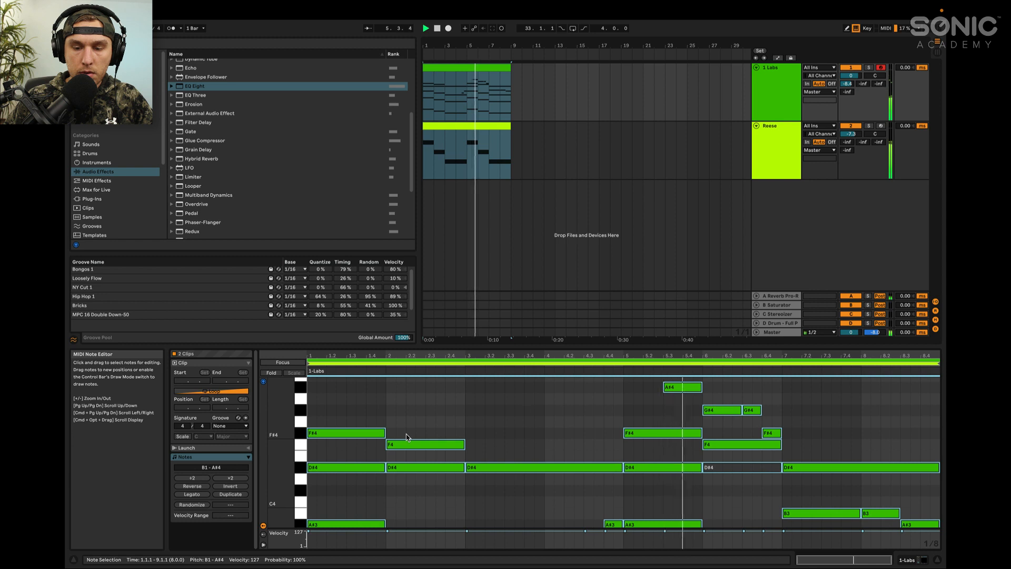
scroll(406, 437, "down", 3)
scroll(406, 437, "up", 3)
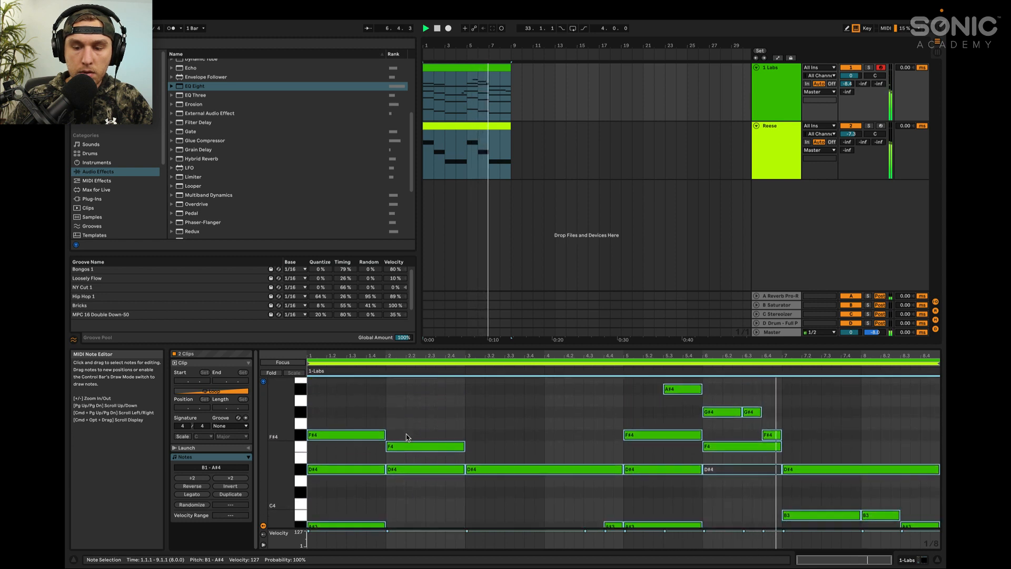
scroll(406, 436, "down", 3)
scroll(406, 437, "up", 3)
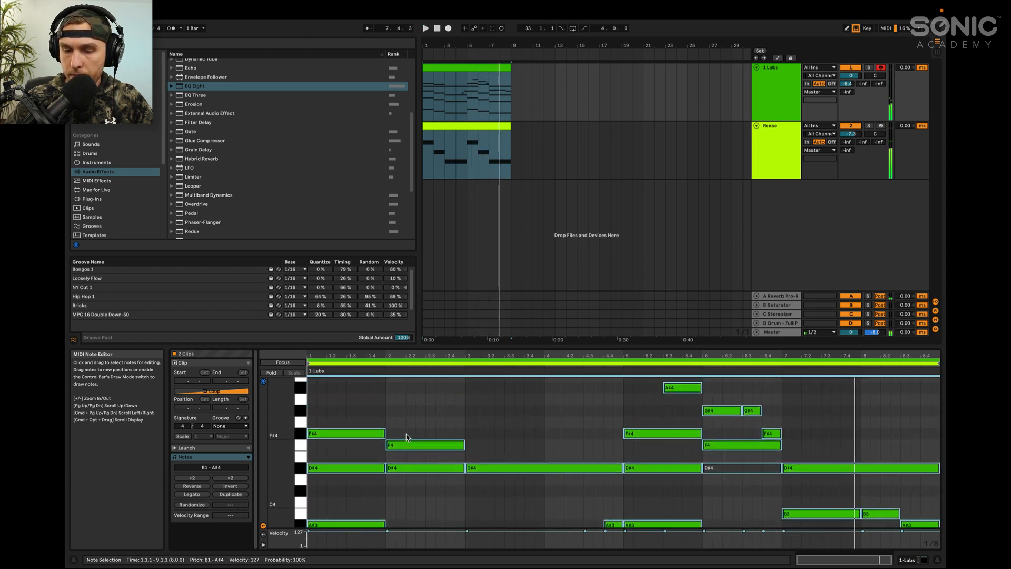
Transpose all notes in both clips down nine semitones to the range D1–C#4 and play them from bar 1
scroll(406, 437, "down", 10)
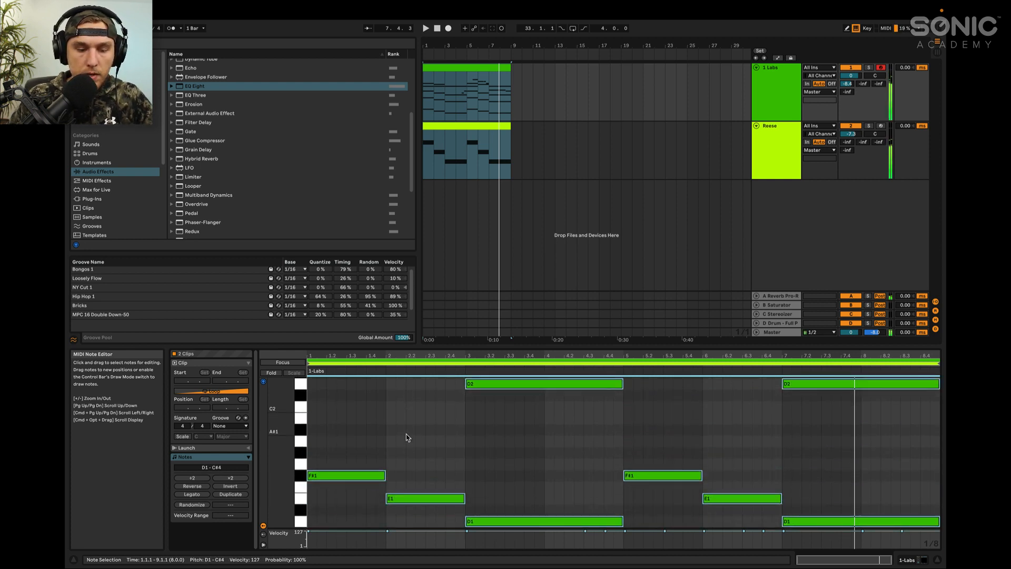
key("space")
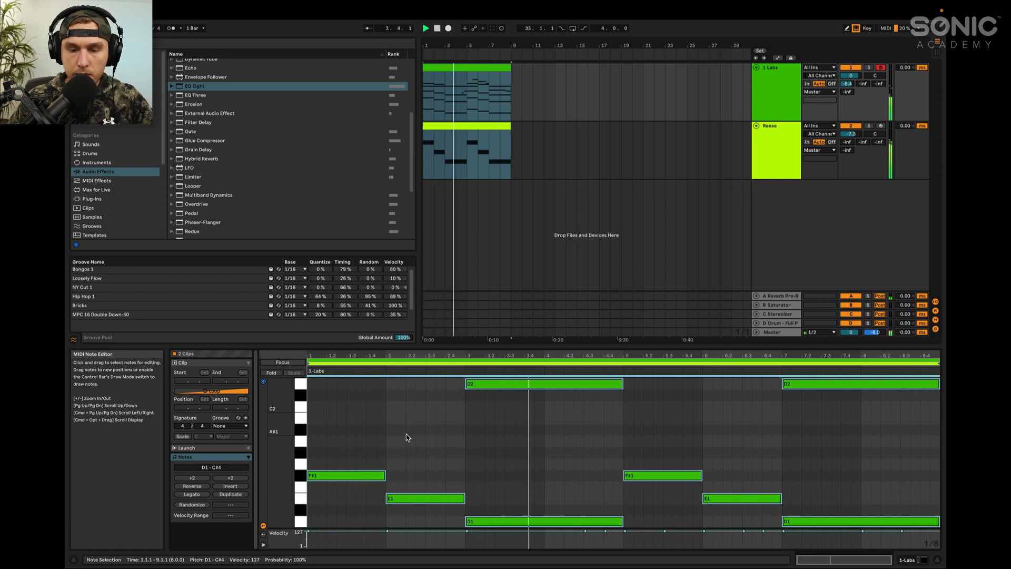
scroll(406, 436, "up", 5)
scroll(406, 437, "up", 6)
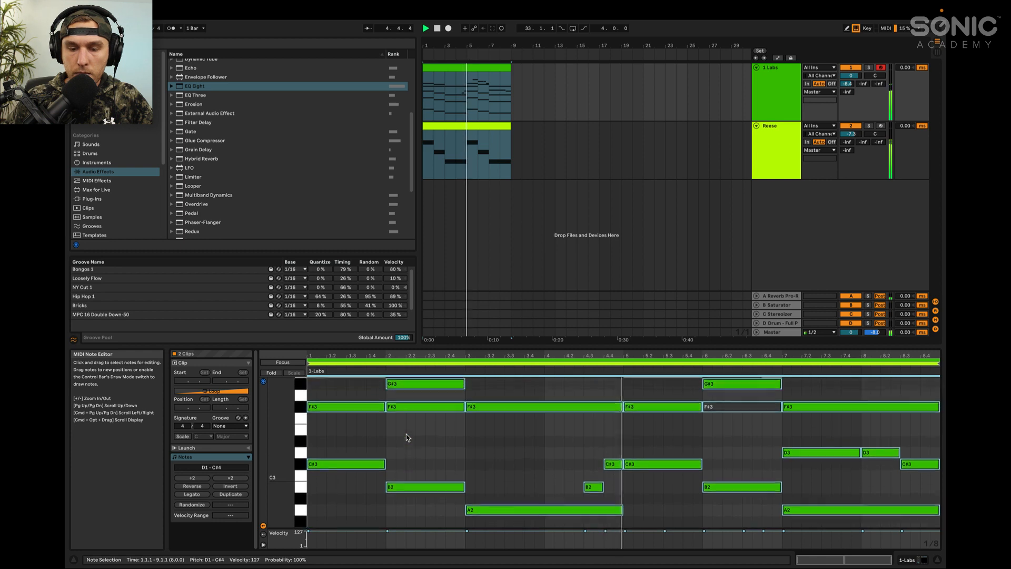
scroll(406, 437, "down", 4)
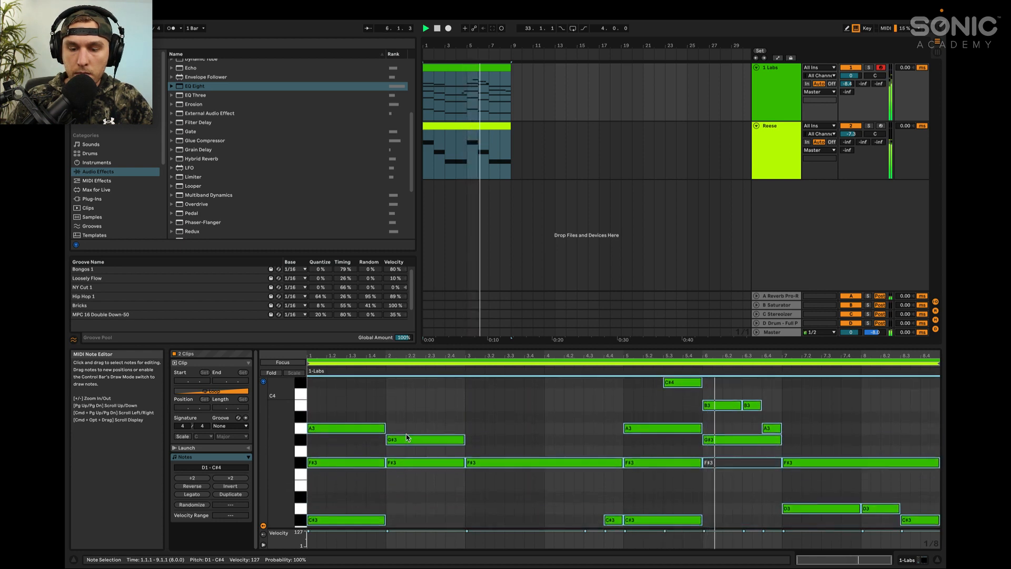
scroll(406, 437, "up", 3)
scroll(406, 434, "down", 5)
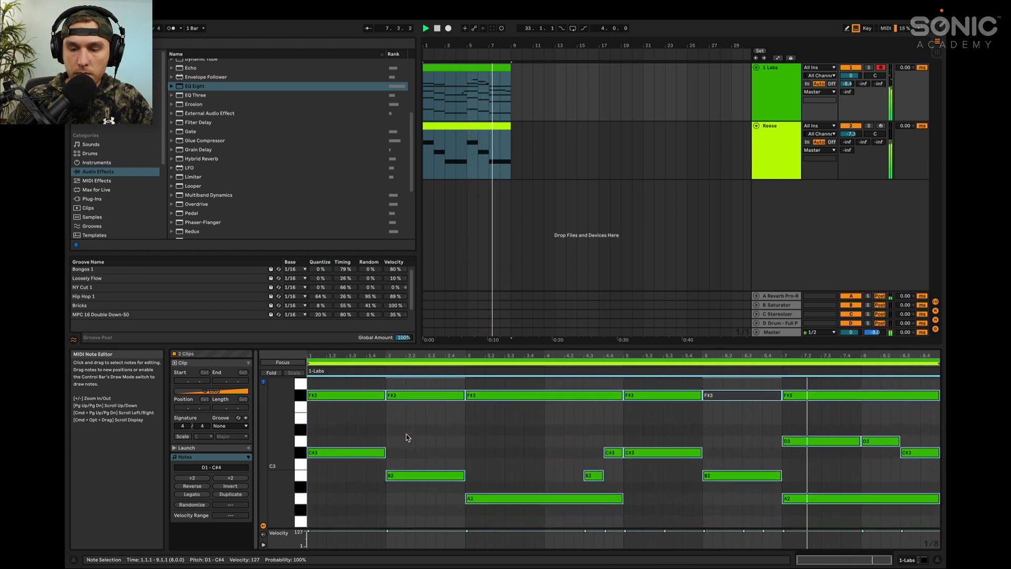